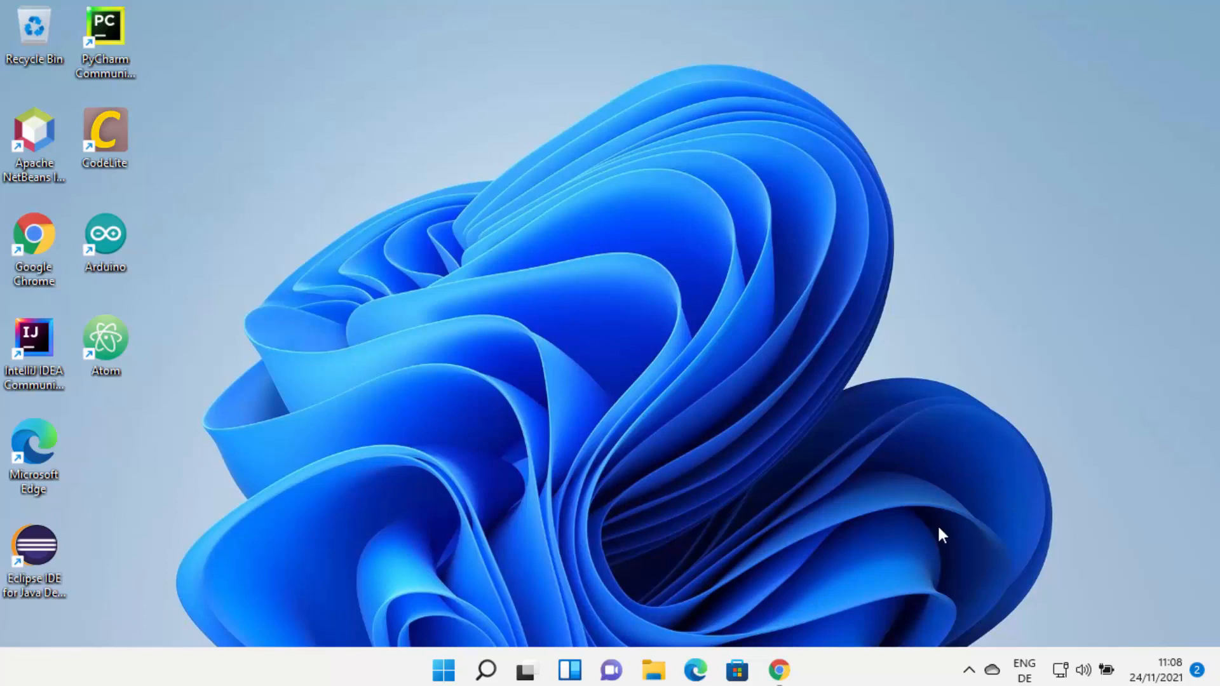
- Open the Code::Blocks binary releases page from the Google results in Chrome and go to the Microsoft Windows download files
{"action": "left_click", "coordinate": [779, 669]}
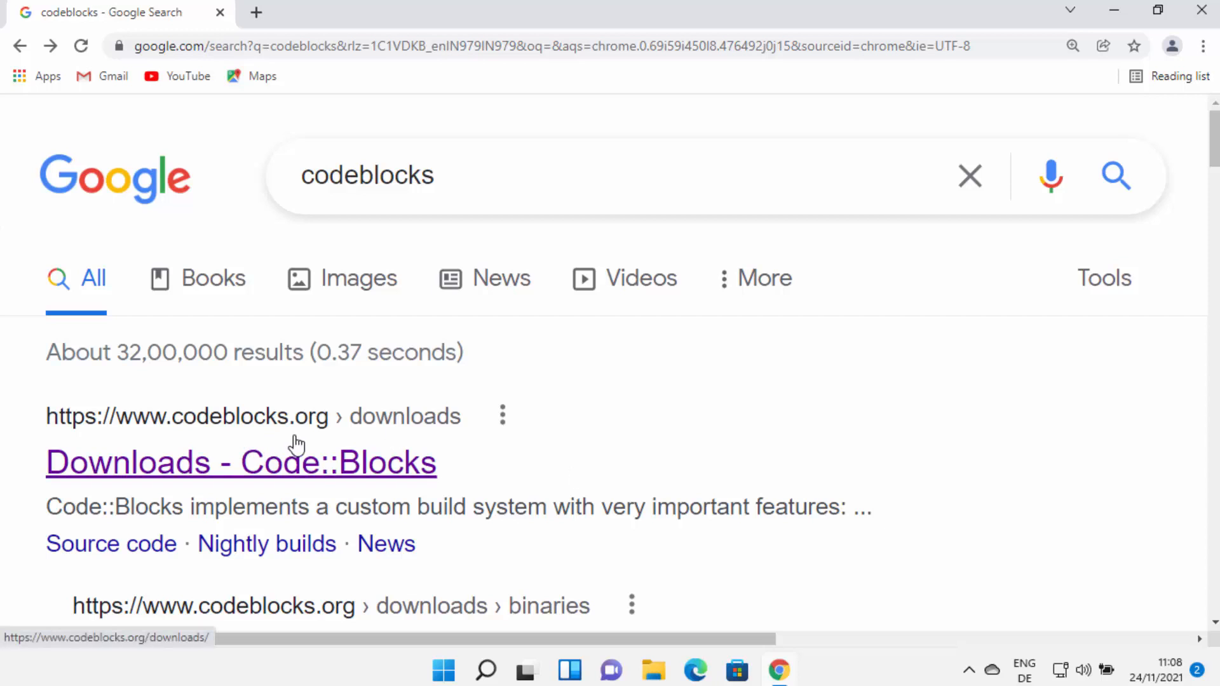
{"action": "left_click", "coordinate": [327, 467]}
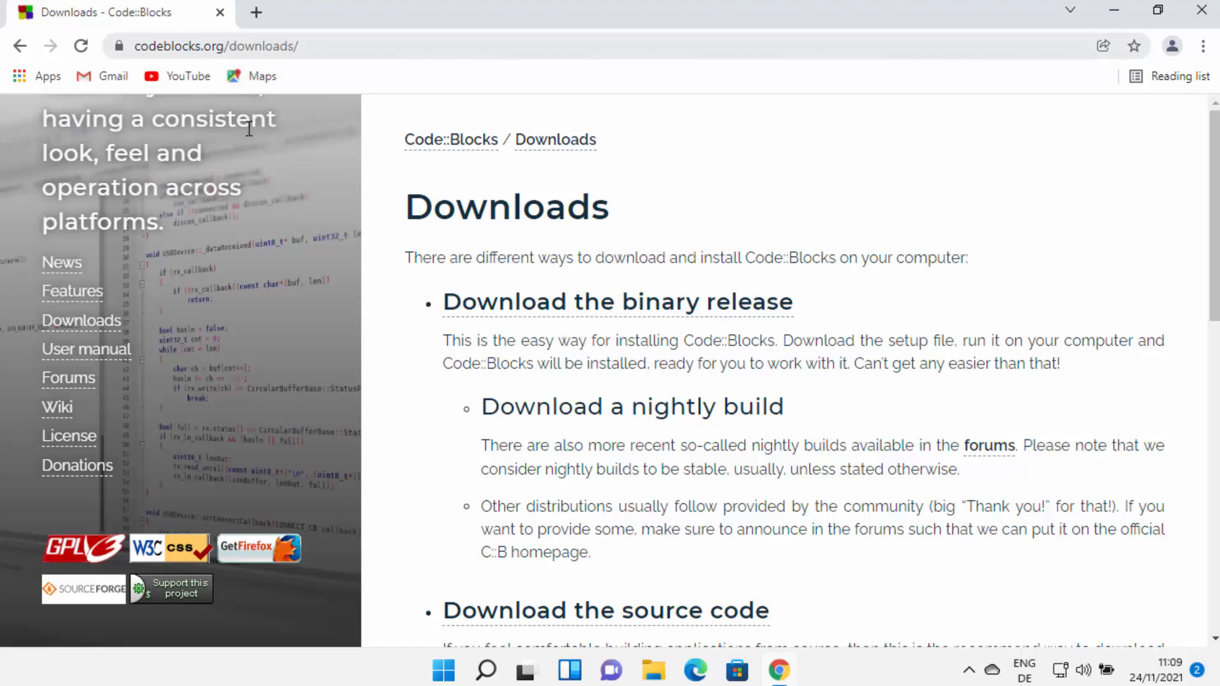
{"action": "left_click", "coordinate": [92, 329]}
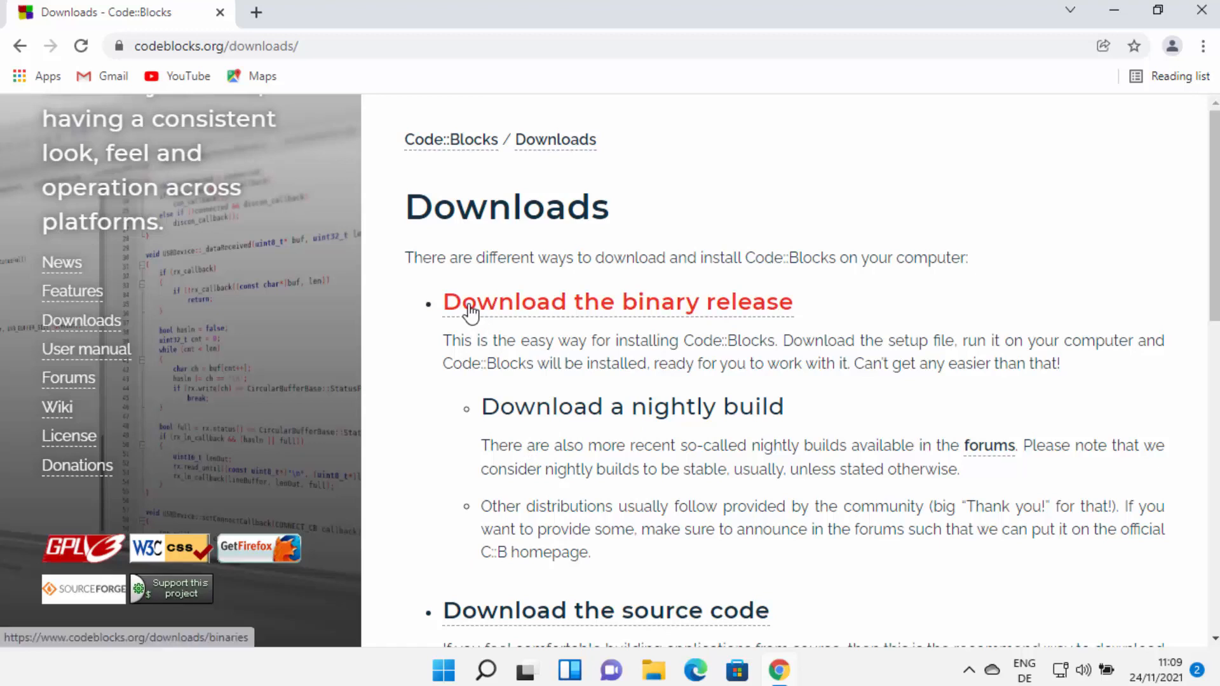
{"action": "left_click", "coordinate": [641, 311]}
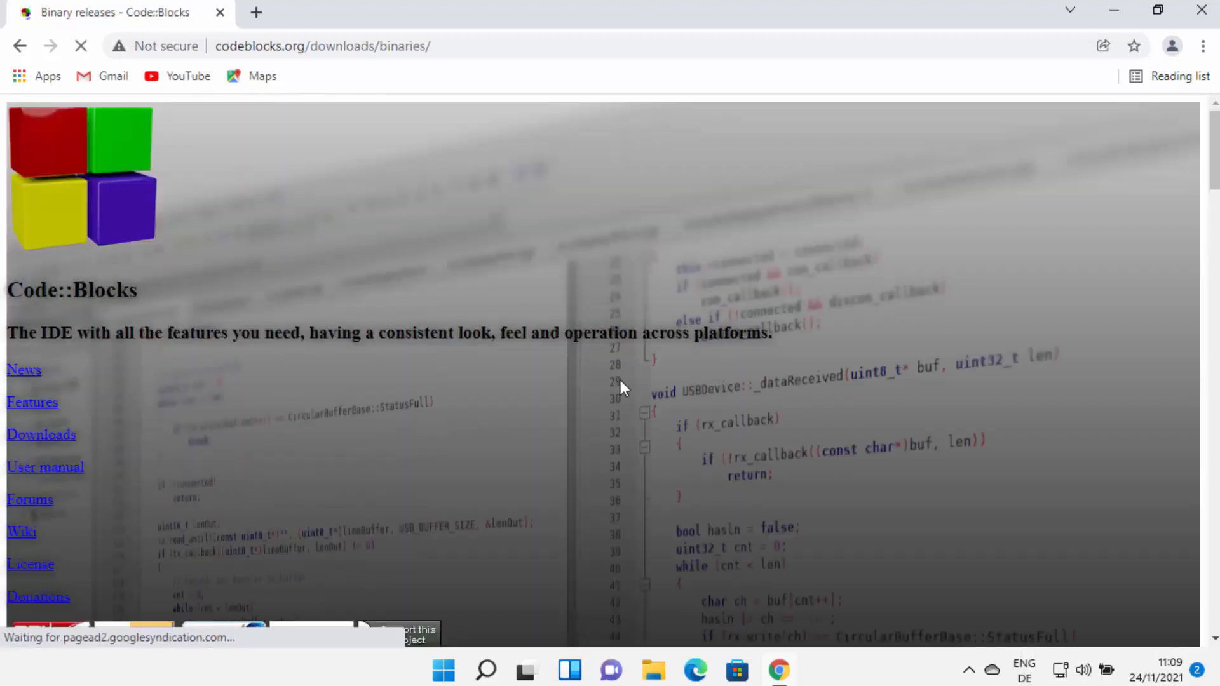
{"action": "scroll", "coordinate": [615, 448], "scroll_direction": "down", "scroll_amount": 15}
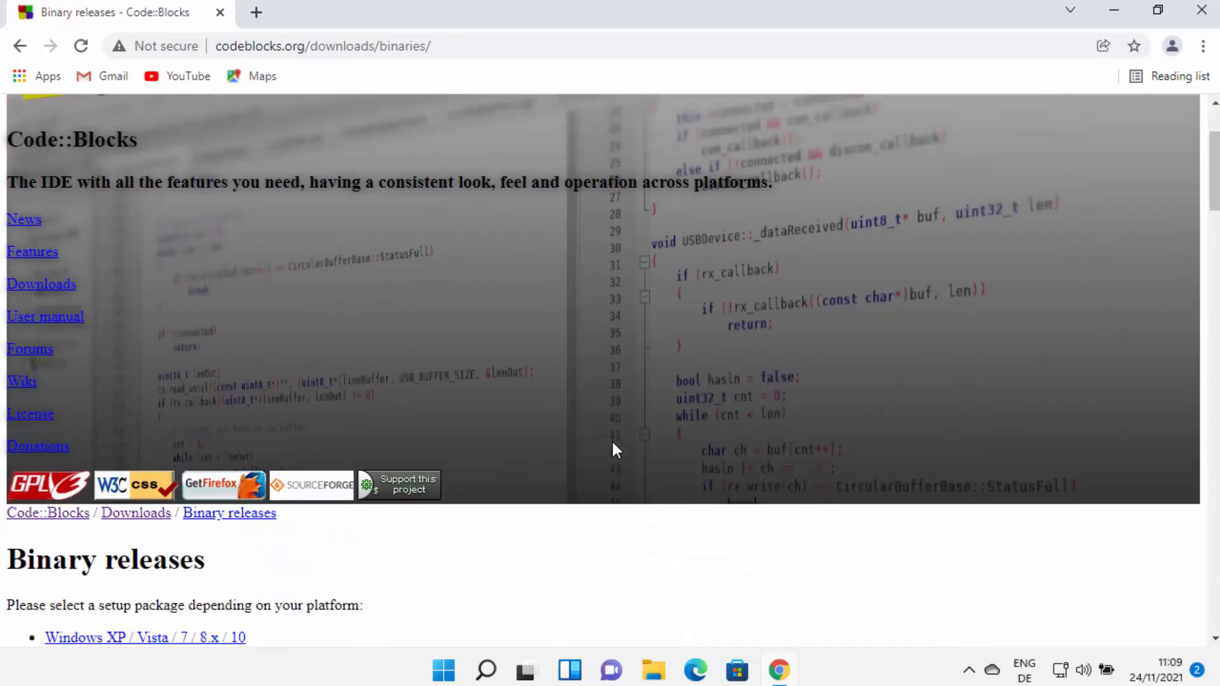
{"action": "scroll", "coordinate": [615, 448], "scroll_direction": "down", "scroll_amount": 1}
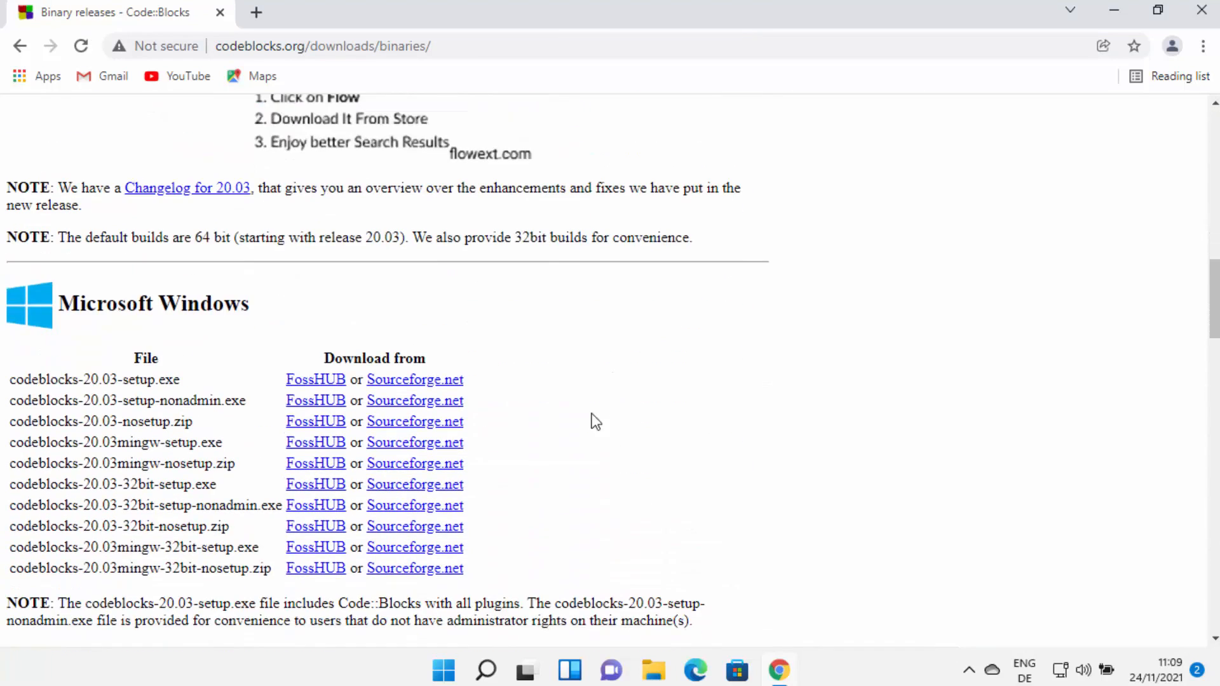
{"action": "left_click_drag", "start_coordinate": [60, 312], "coordinate": [256, 318]}
{"action": "left_click", "coordinate": [567, 318]}
{"action": "scroll", "coordinate": [567, 318], "scroll_direction": "down", "scroll_amount": 1}
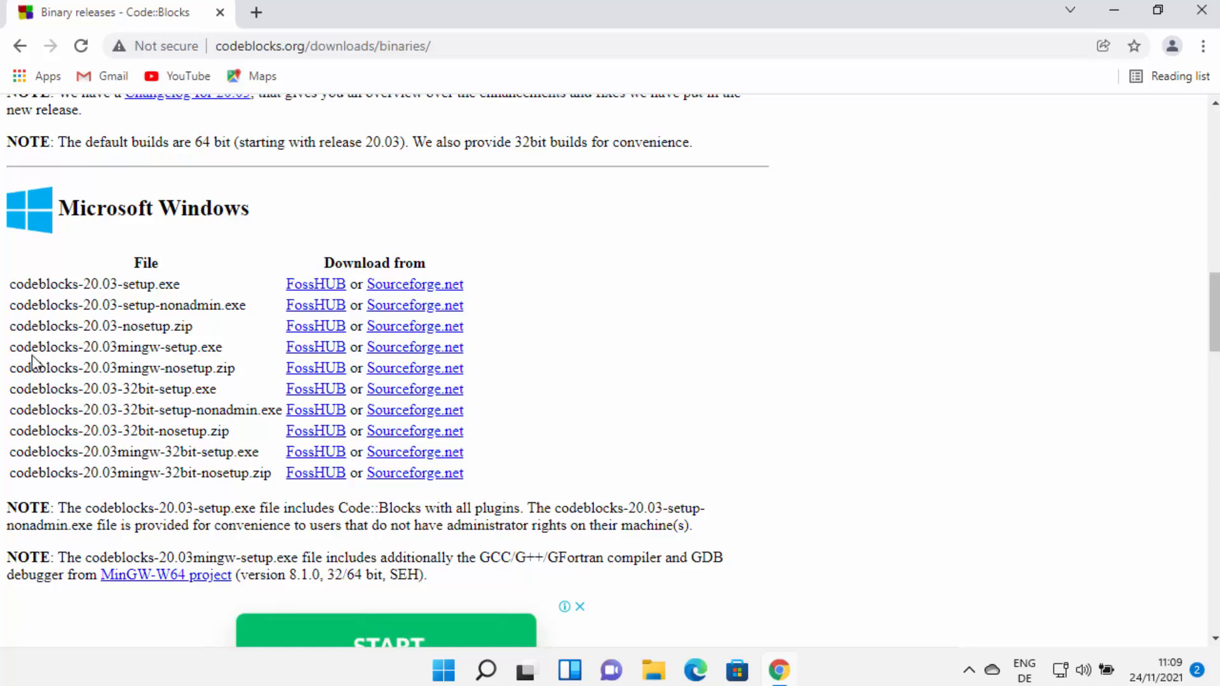
- Download codeblocks-20.03mingw-setup.exe from Sourceforge.net
{"action": "left_click_drag", "start_coordinate": [9, 347], "coordinate": [79, 350]}
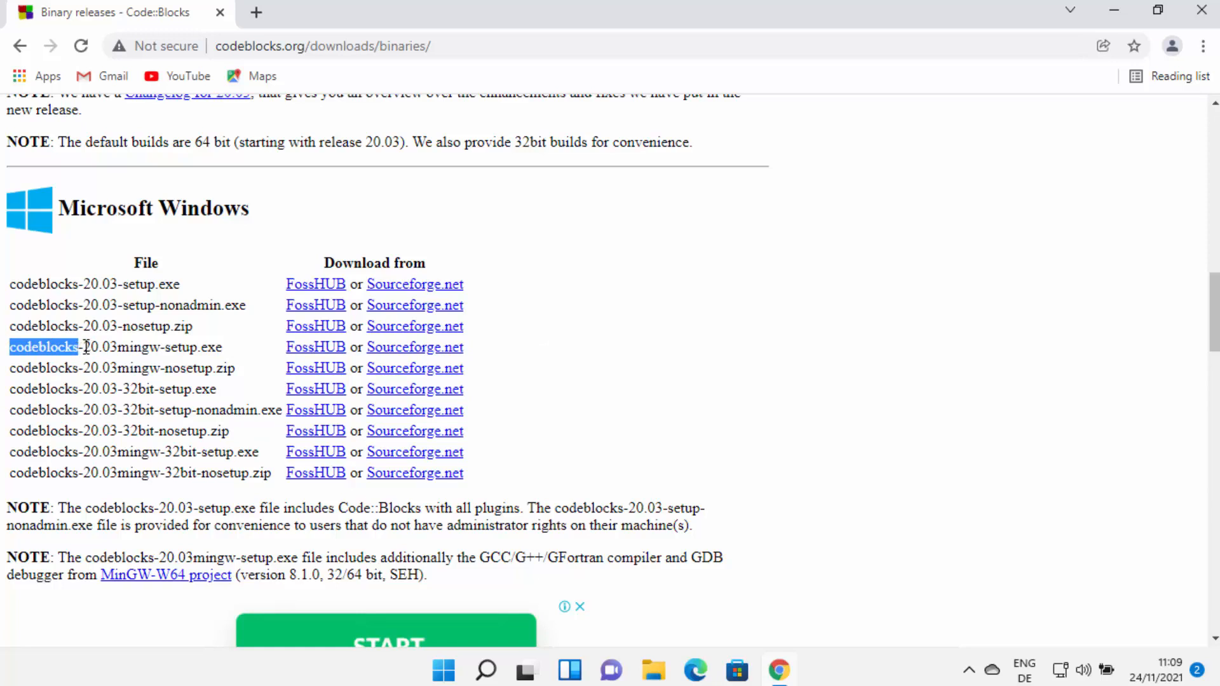
{"action": "left_click", "coordinate": [86, 347]}
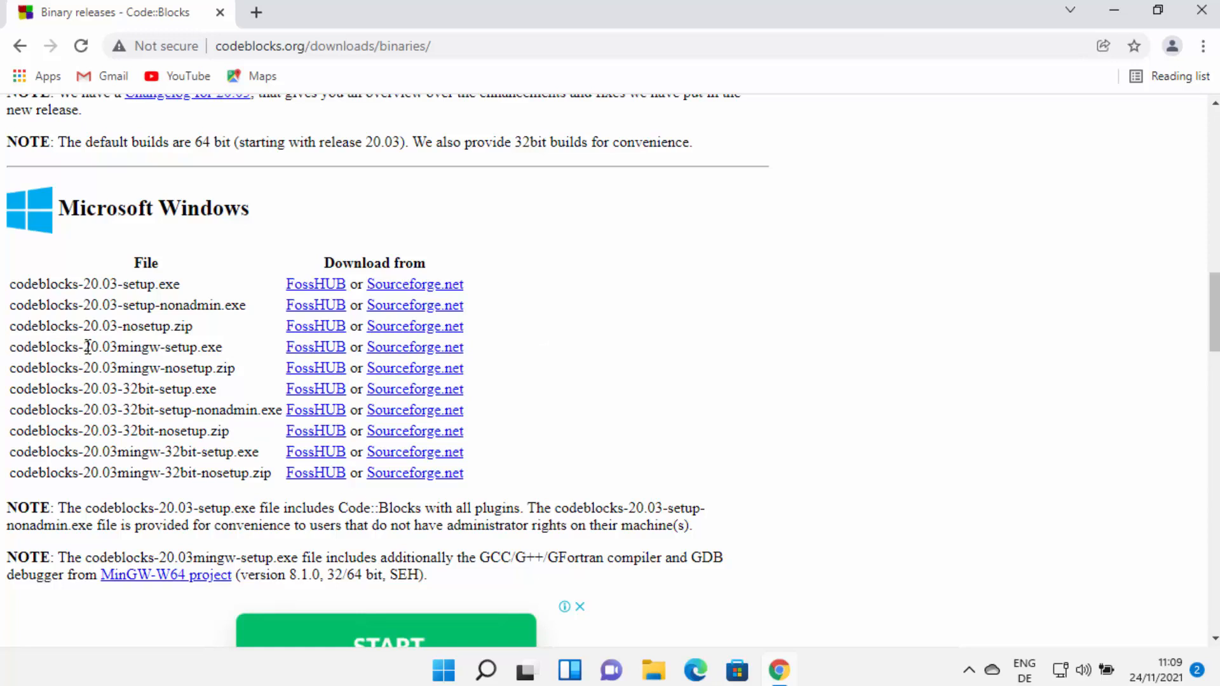
{"action": "left_click_drag", "start_coordinate": [88, 347], "coordinate": [112, 347]}
{"action": "left_click", "coordinate": [119, 349]}
{"action": "left_click_drag", "start_coordinate": [118, 349], "coordinate": [198, 350]}
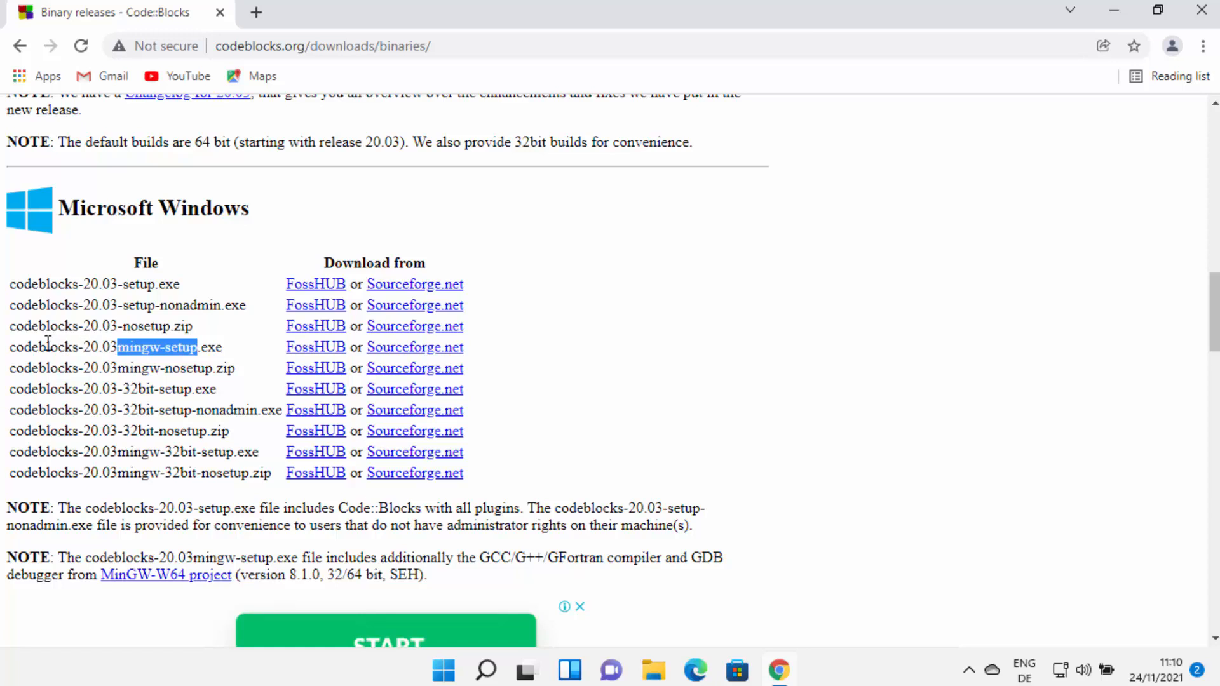
{"action": "left_click_drag", "start_coordinate": [9, 352], "coordinate": [226, 344]}
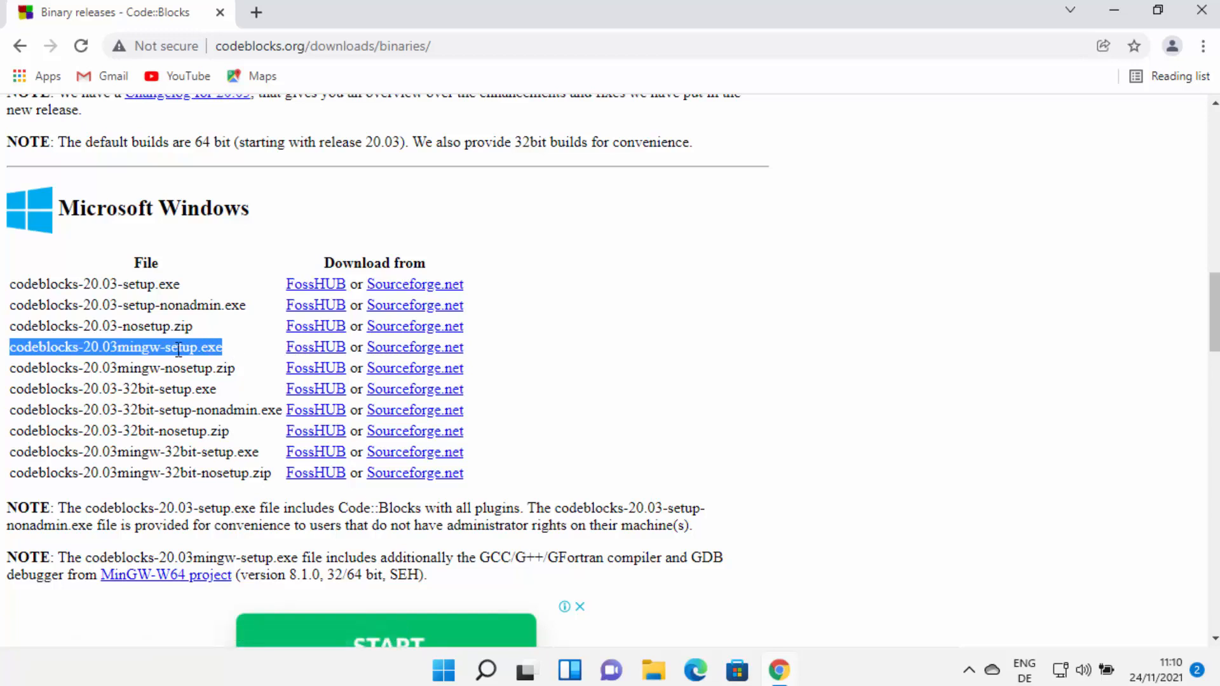
{"action": "left_click", "coordinate": [420, 354]}
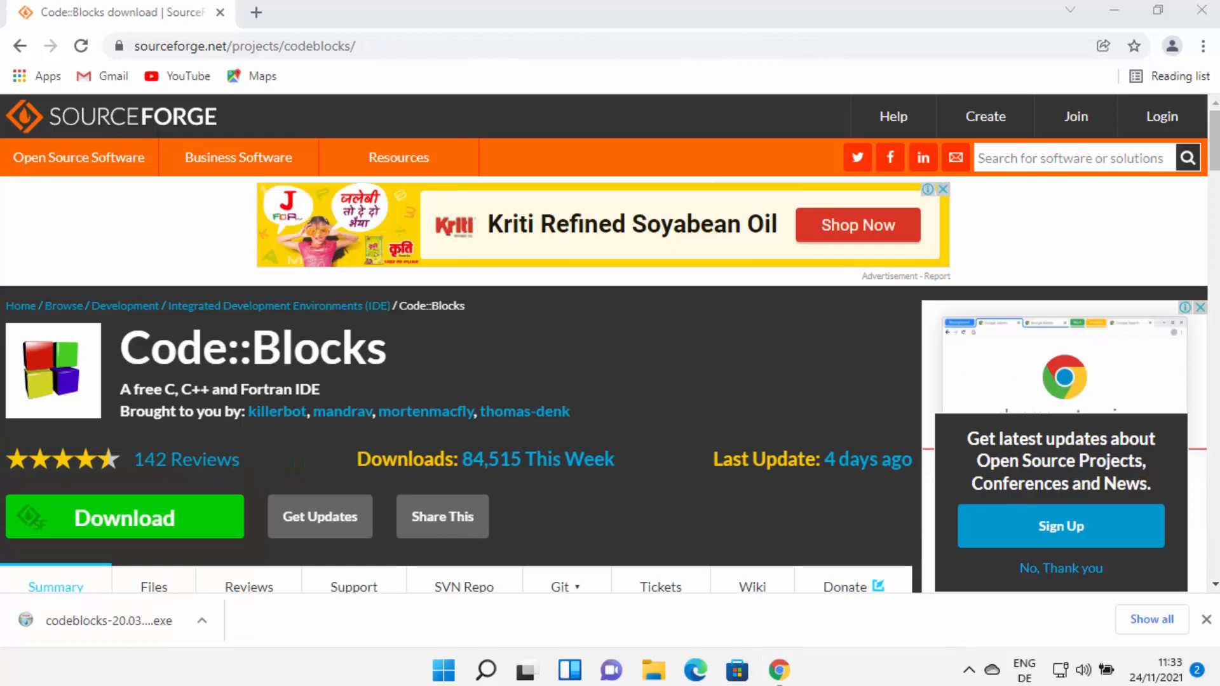
- Run the downloaded Code::Blocks installer and allow it to make changes to the device
{"action": "left_click", "coordinate": [150, 628]}
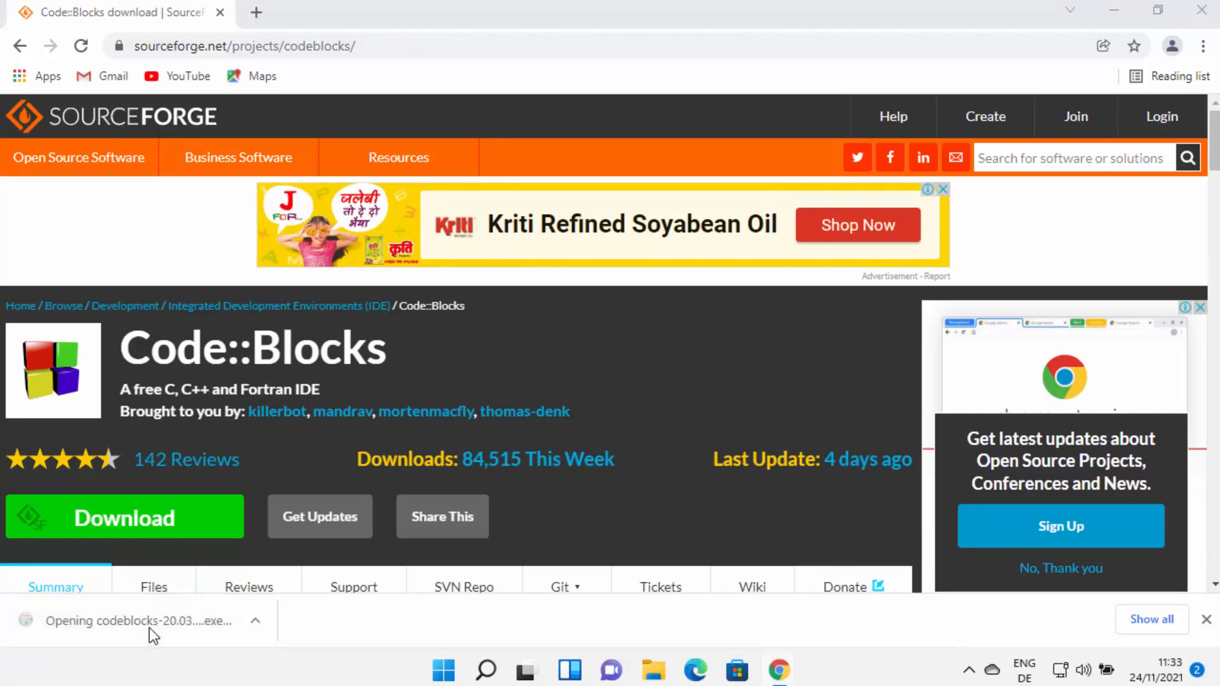
{"action": "left_click", "coordinate": [1115, 11]}
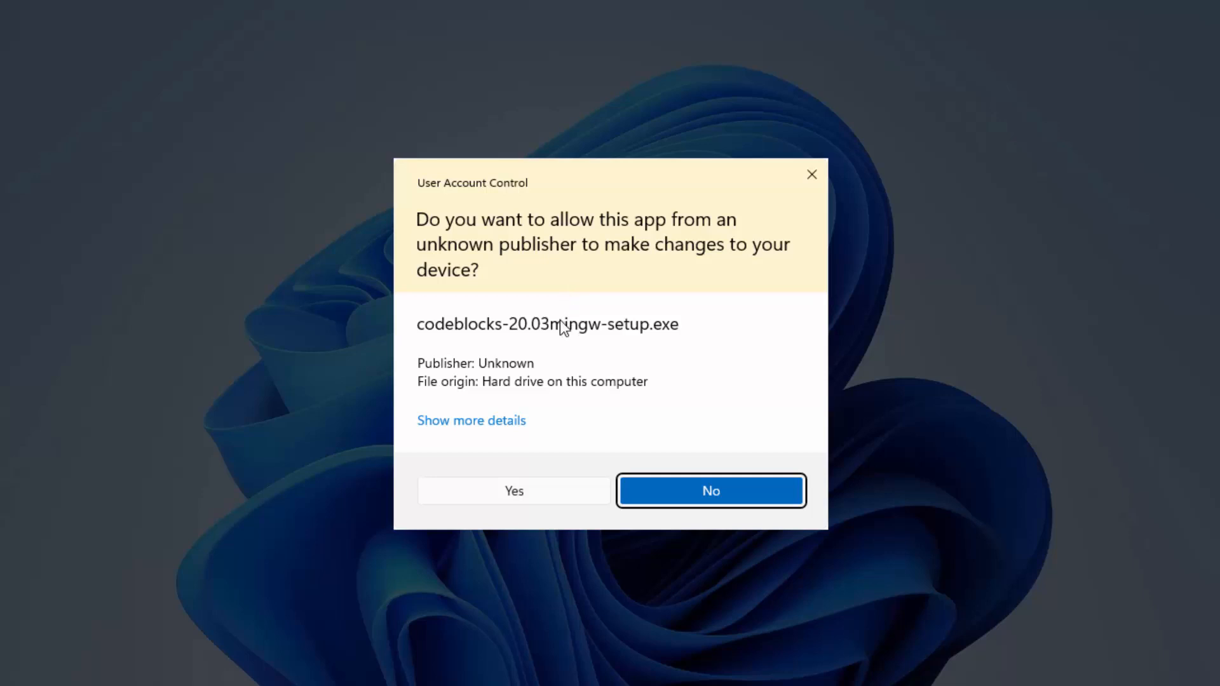
{"action": "left_click", "coordinate": [532, 498]}
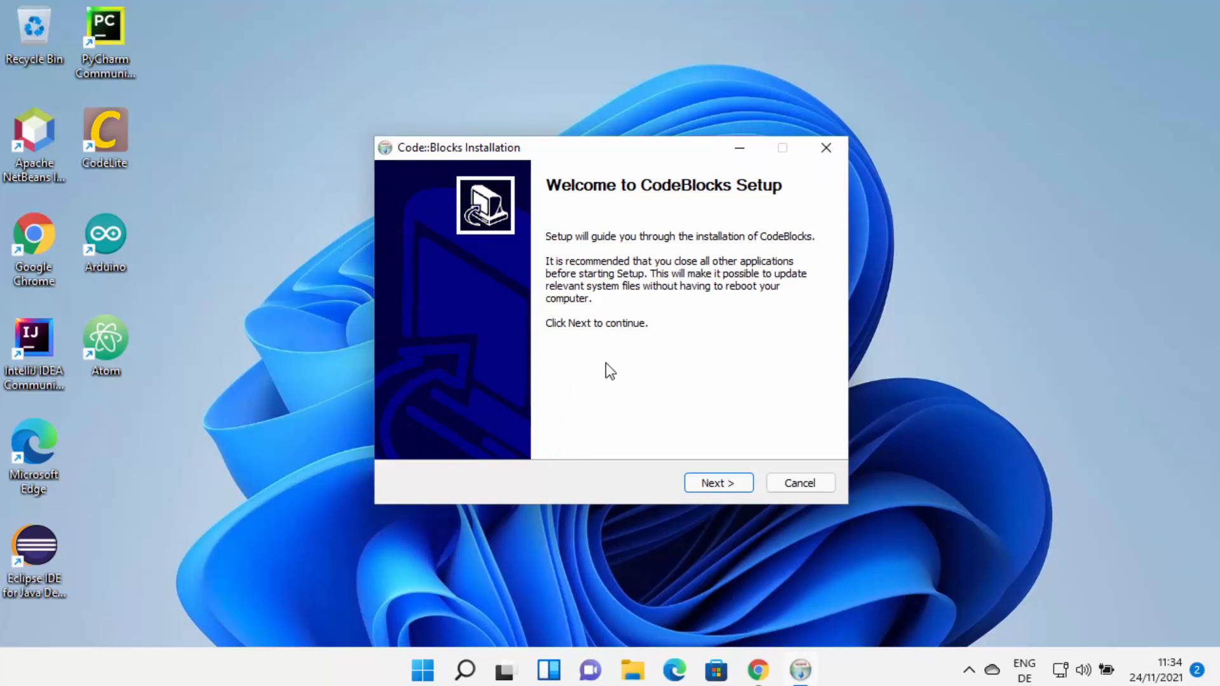
- Proceed past the setup welcome page, look through the GNU General Public License and accept it
{"action": "left_click", "coordinate": [702, 484]}
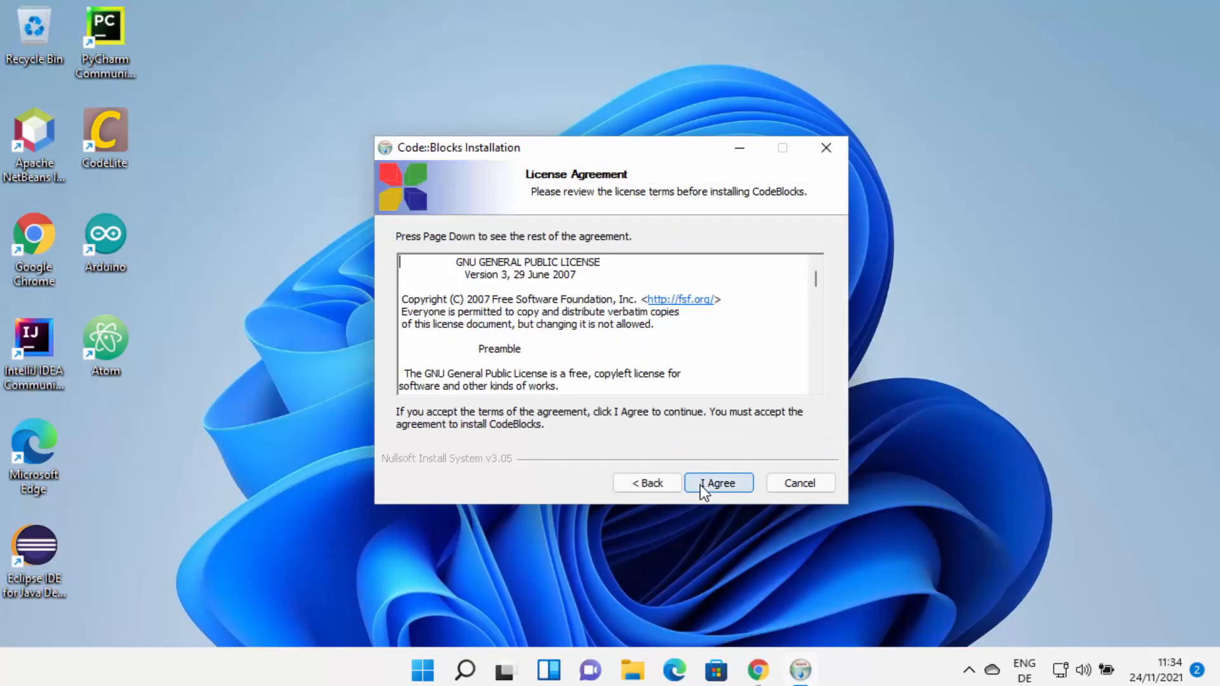
{"action": "scroll", "coordinate": [764, 328], "scroll_direction": "down", "scroll_amount": 20}
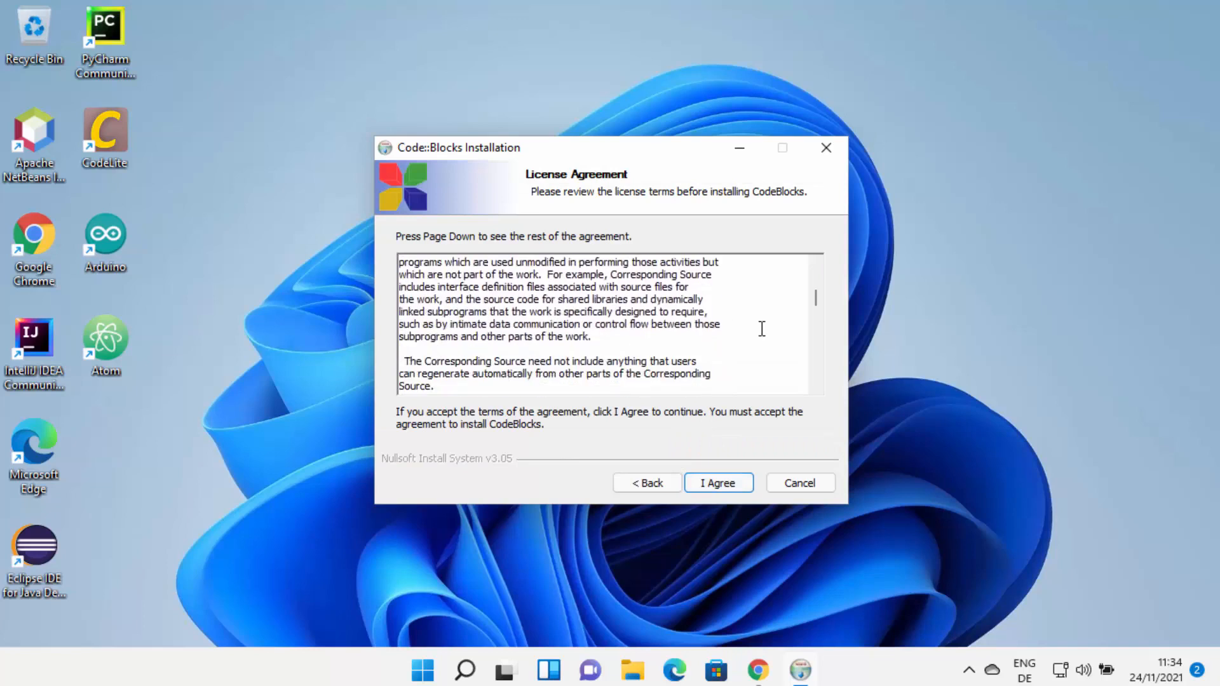
{"action": "scroll", "coordinate": [760, 331], "scroll_direction": "down", "scroll_amount": 20}
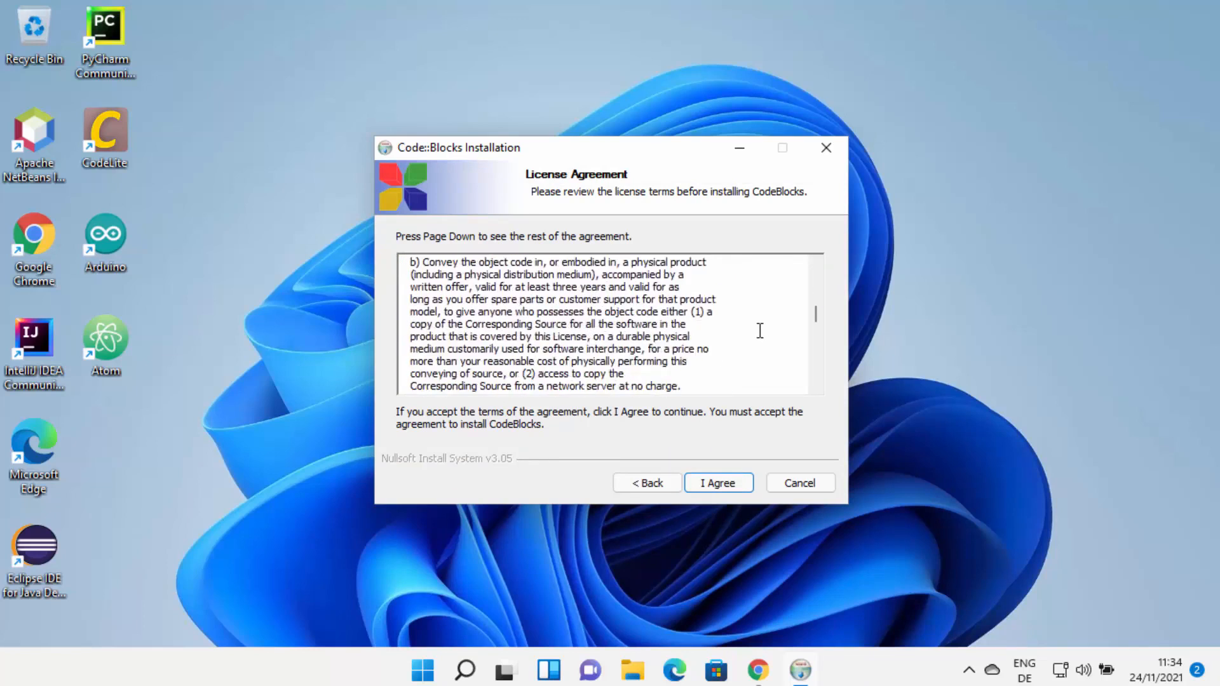
{"action": "left_click", "coordinate": [712, 485]}
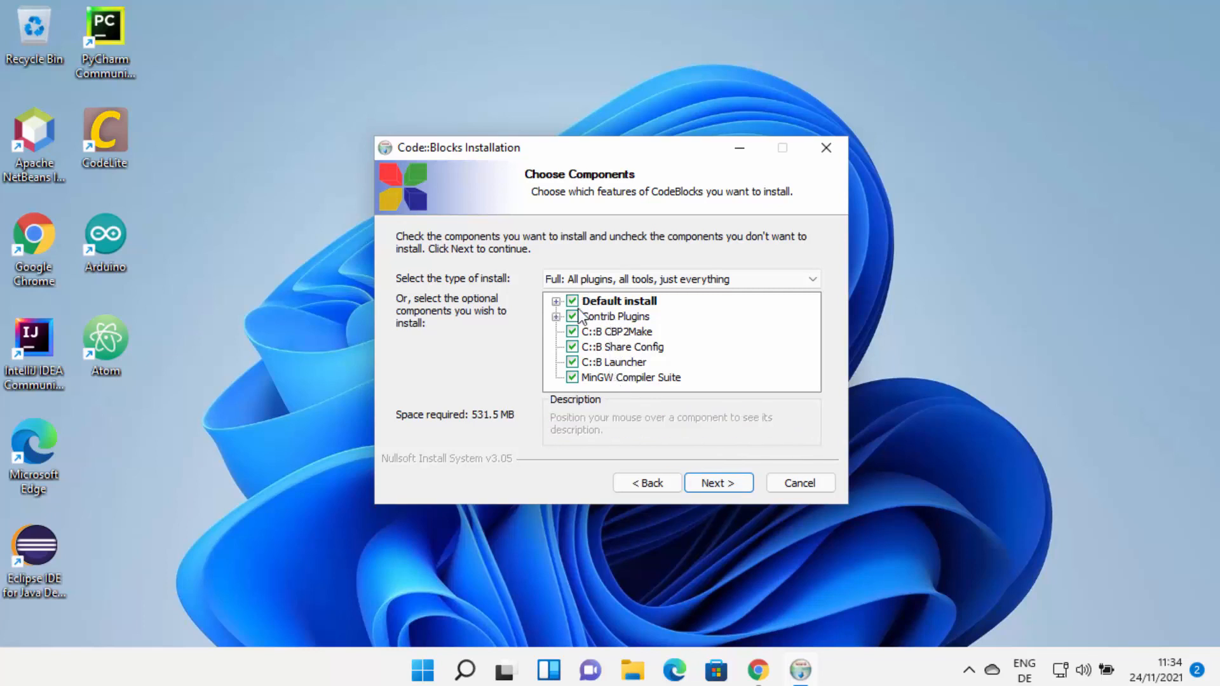
- Keep the Full install type with all components and install CodeBlocks in C:\Program Files\CodeBlocks
{"action": "left_click", "coordinate": [705, 484]}
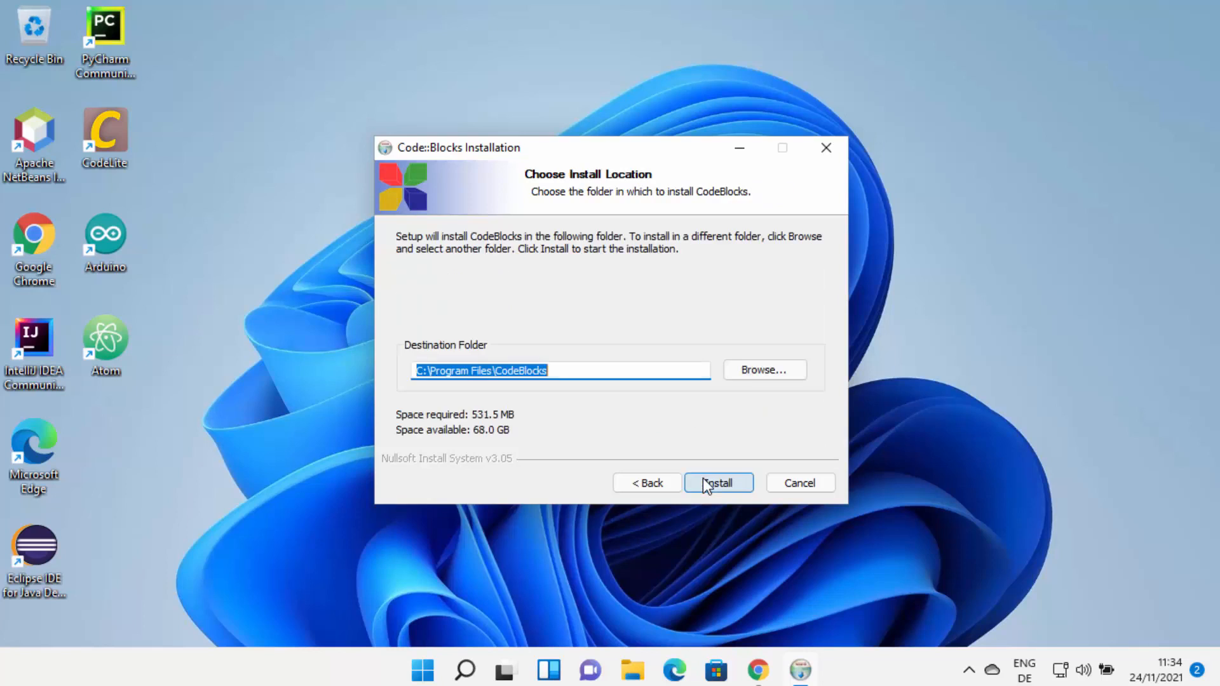
{"action": "left_click", "coordinate": [562, 372]}
{"action": "double_click", "coordinate": [563, 373]}
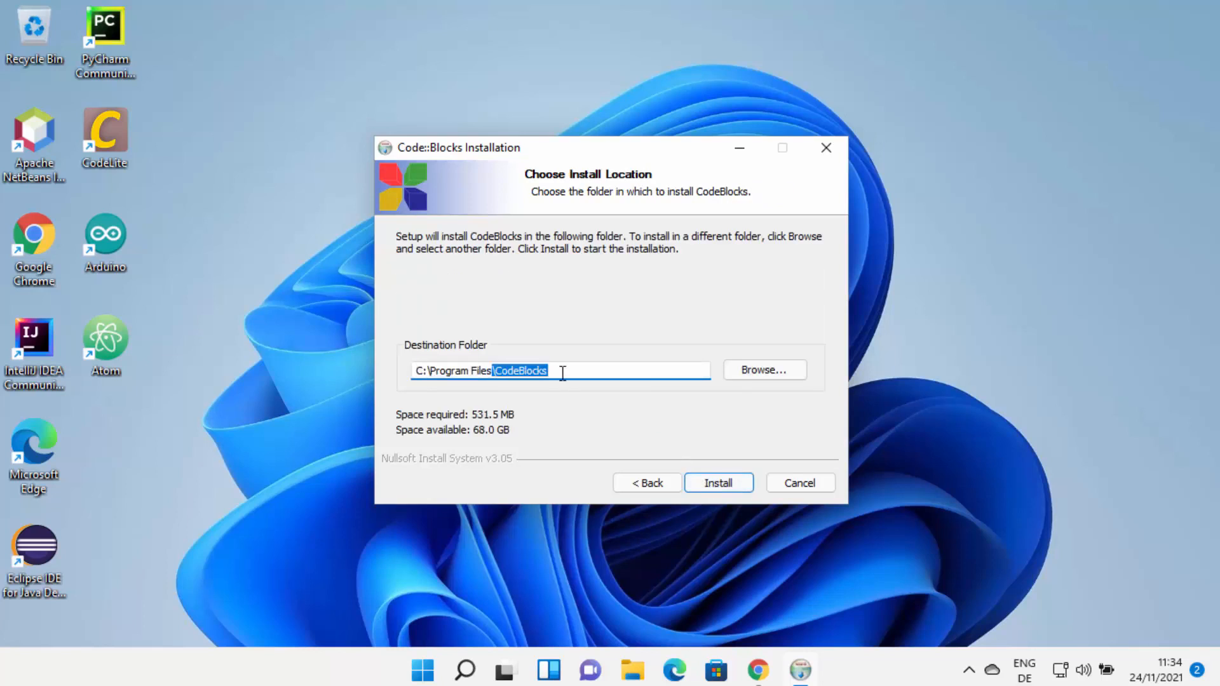
{"action": "left_click", "coordinate": [578, 371]}
{"action": "left_click_drag", "start_coordinate": [579, 372], "coordinate": [389, 365]}
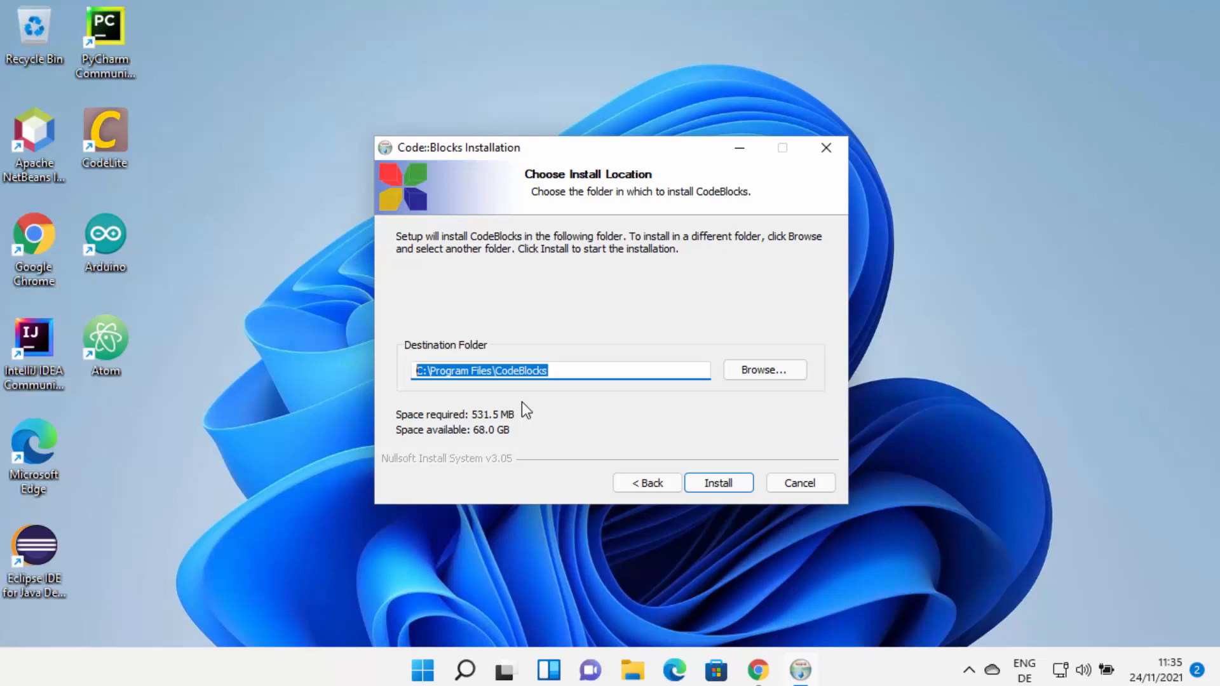
{"action": "left_click", "coordinate": [715, 483]}
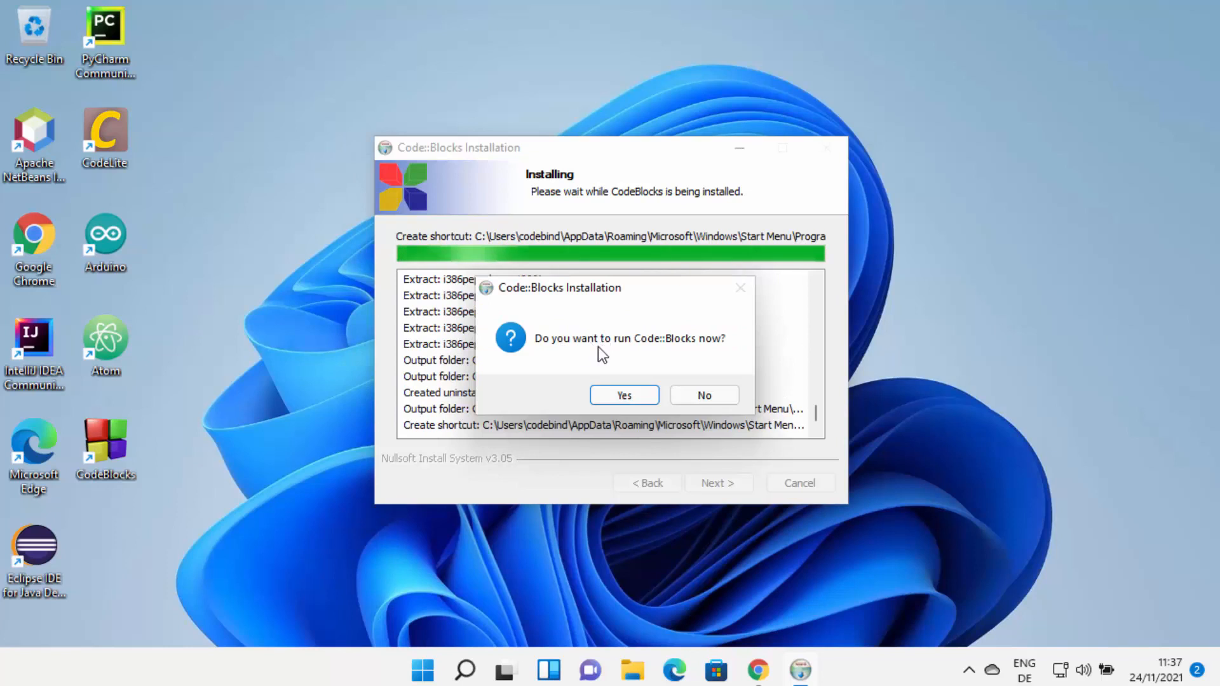
- Choose to run Code::Blocks right away and finish the setup wizard
{"action": "left_click", "coordinate": [626, 395]}
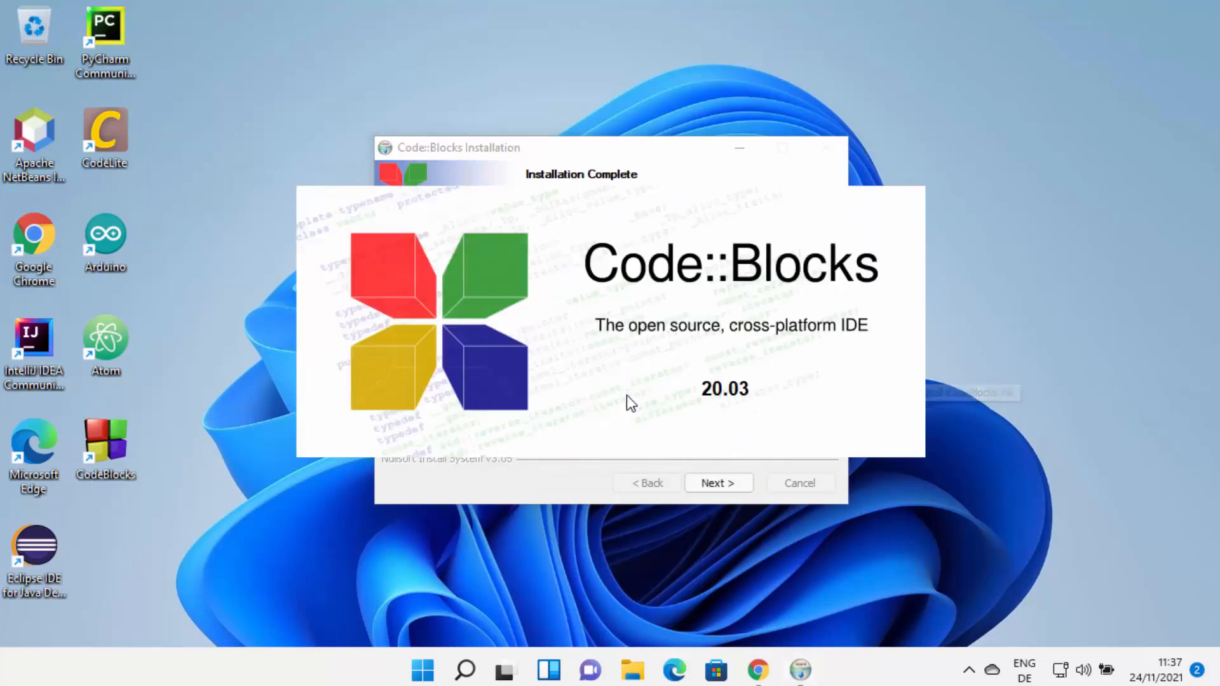
{"action": "left_click", "coordinate": [583, 485]}
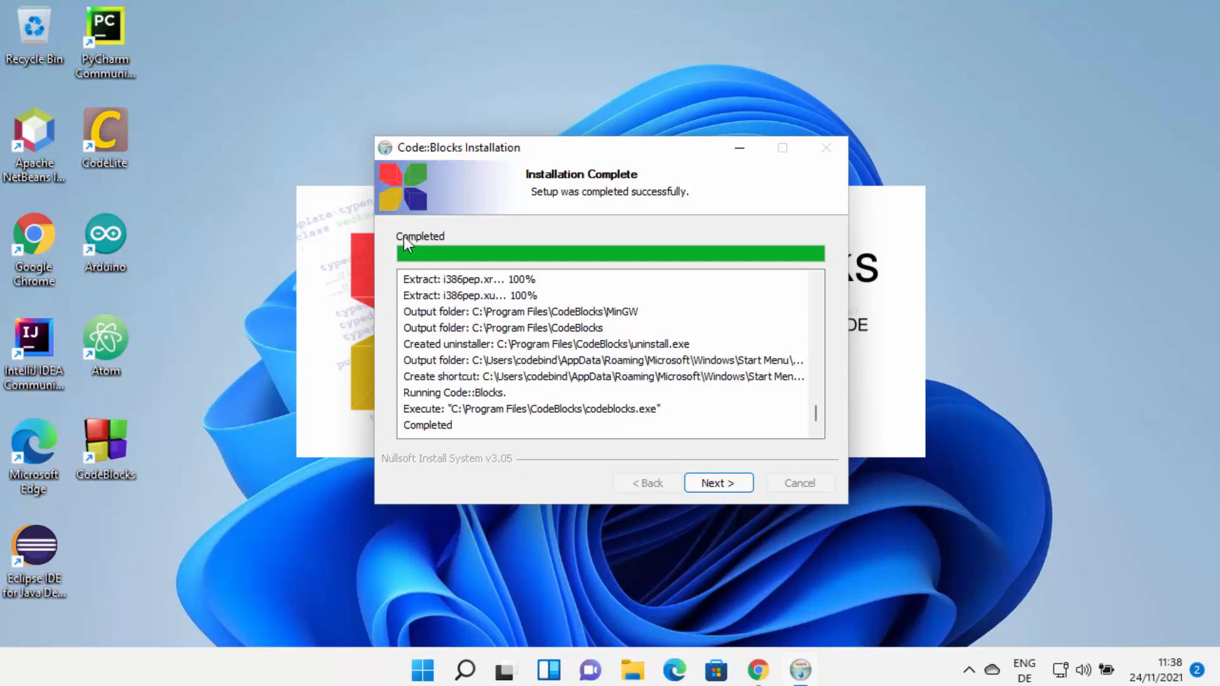
{"action": "left_click", "coordinate": [703, 481]}
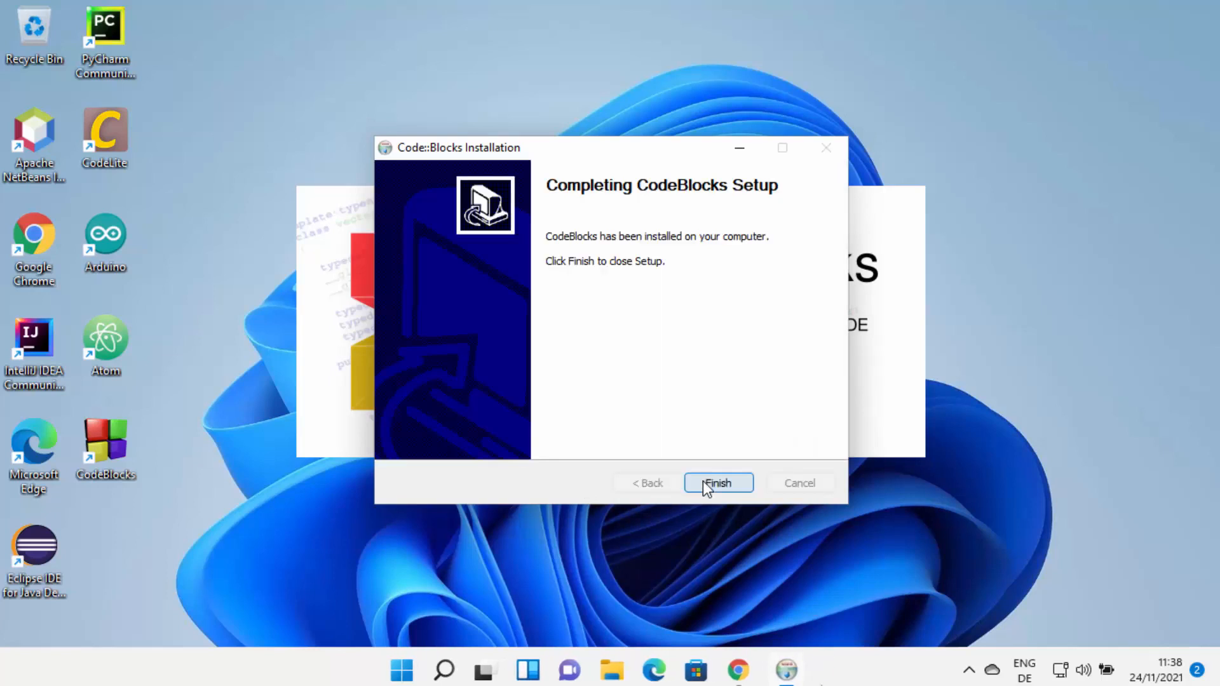
{"action": "left_click", "coordinate": [699, 483]}
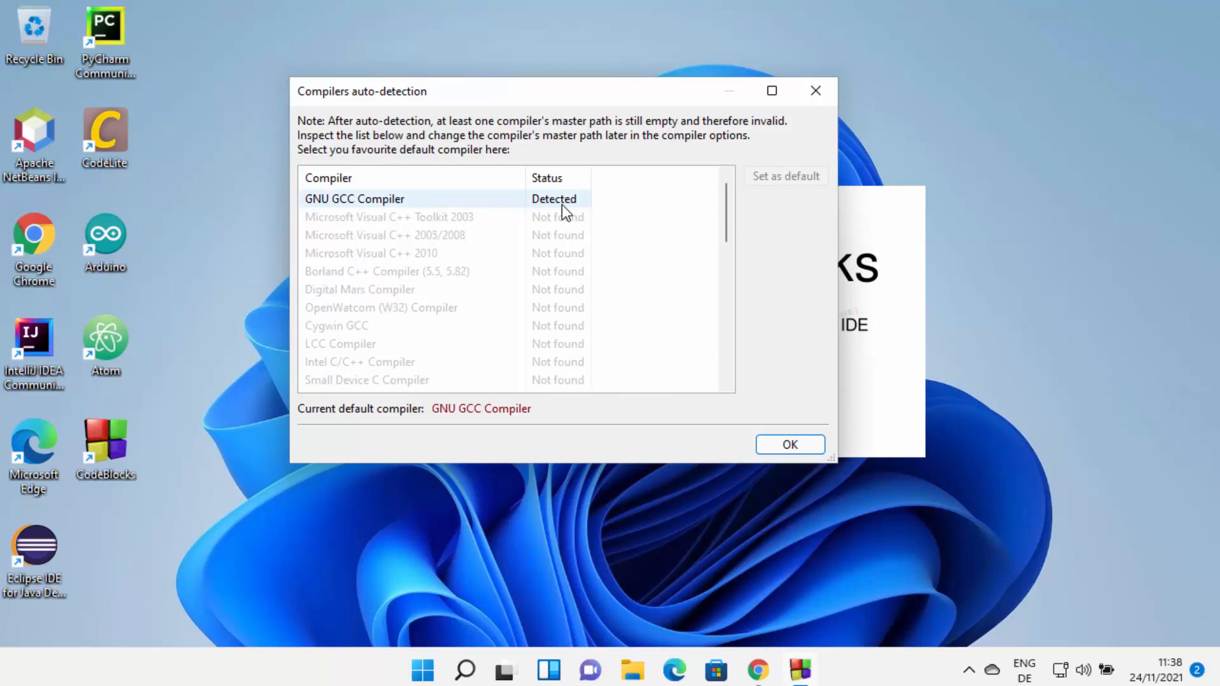
- Accept GNU GCC Compiler as the default compiler and leave the C/C++ file associations as they are
{"action": "mouse_move", "coordinate": [334, 205]}
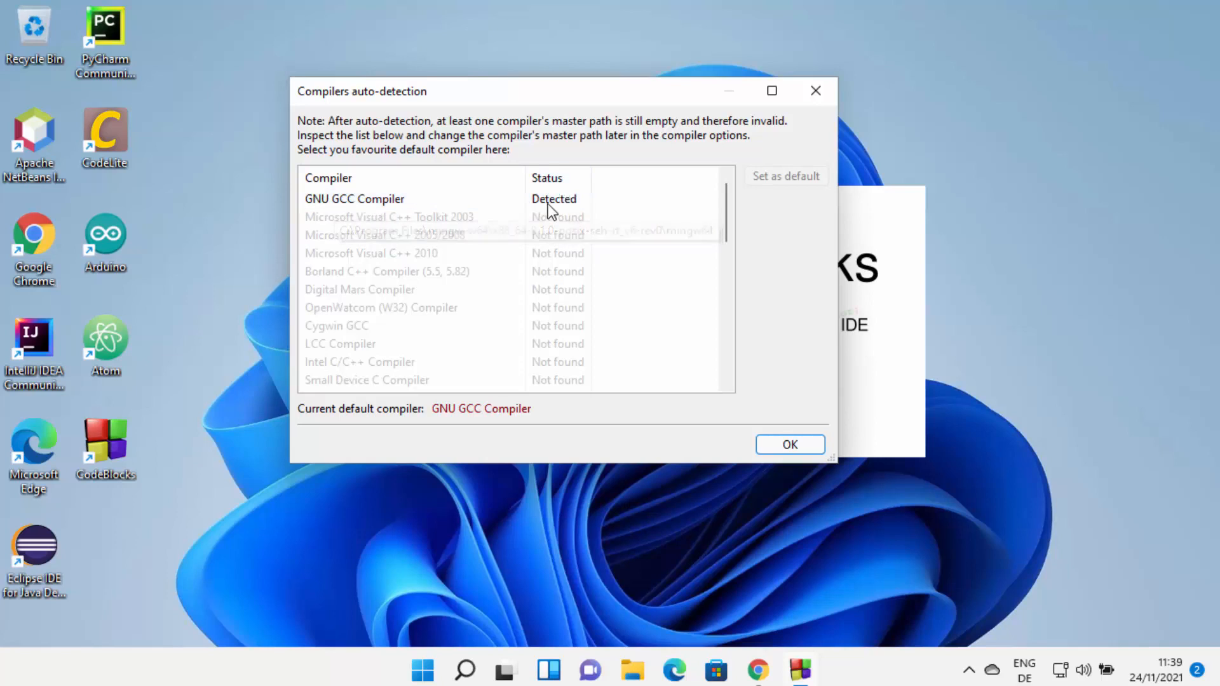
{"action": "left_click", "coordinate": [790, 444]}
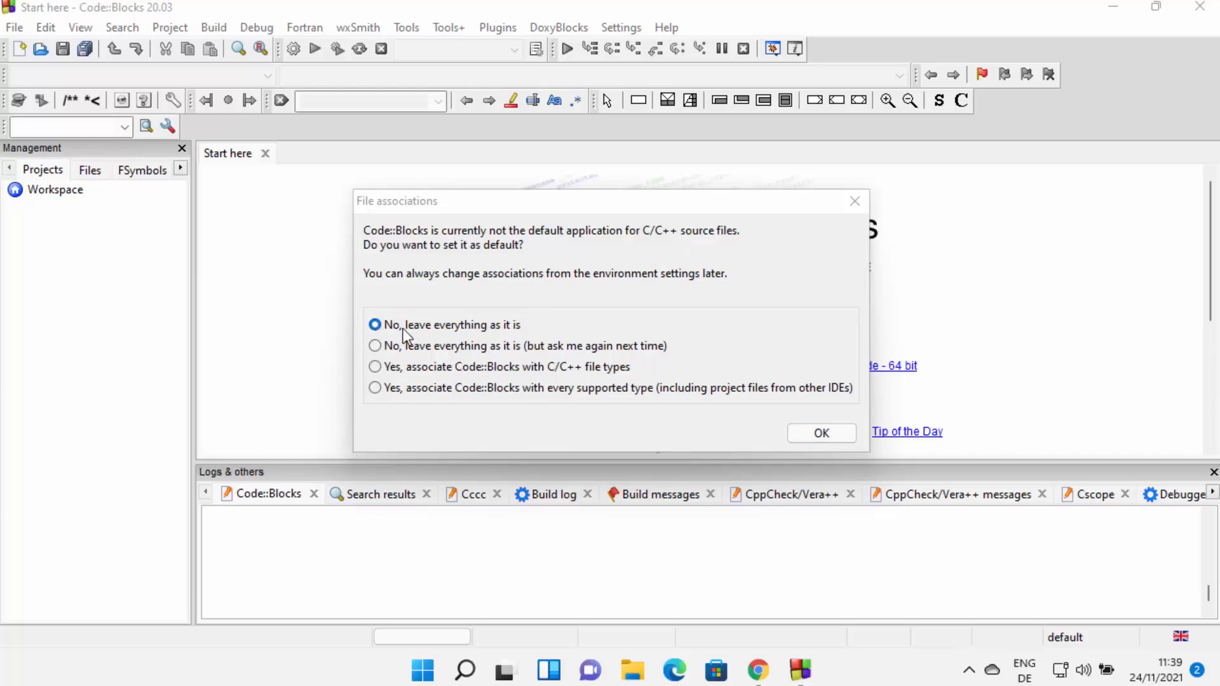
{"action": "left_click", "coordinate": [799, 433]}
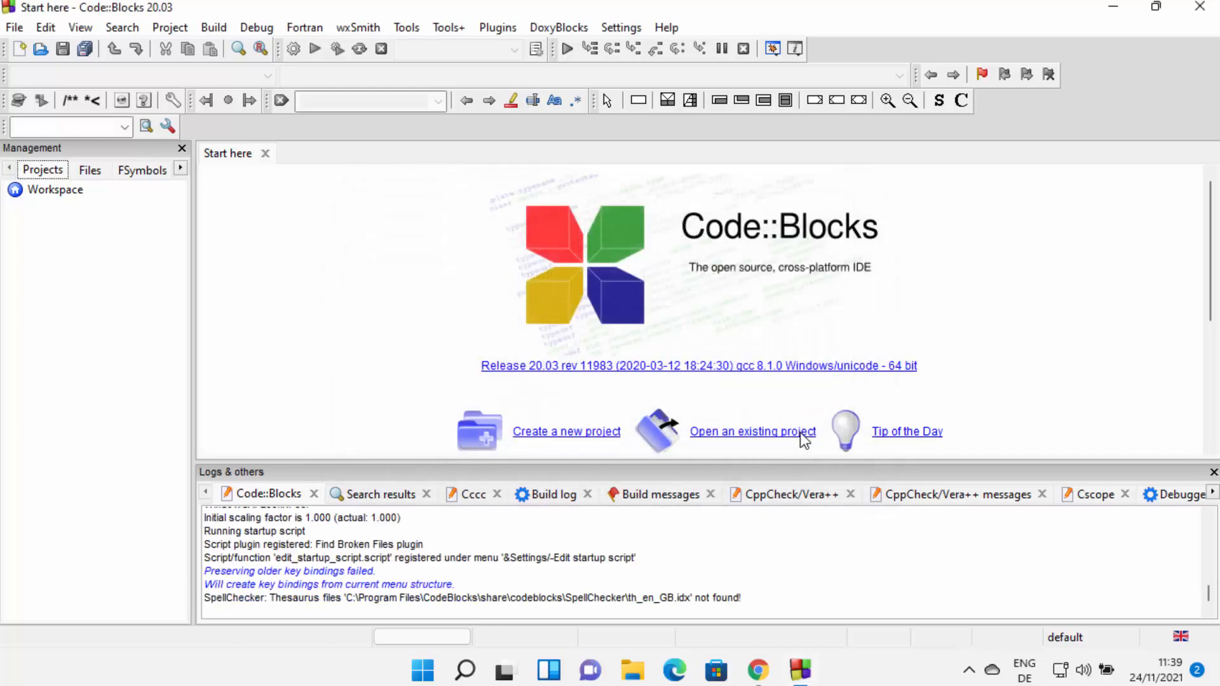
{"action": "left_click", "coordinate": [1114, 8]}
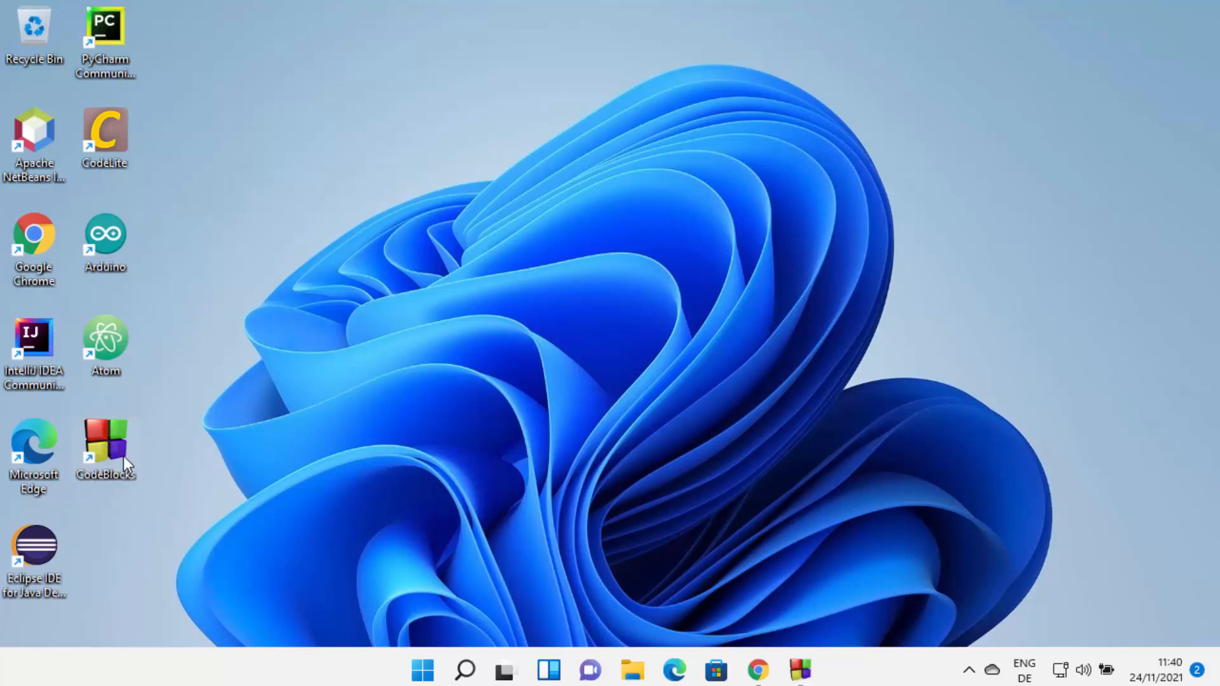
{"action": "left_click", "coordinate": [799, 670]}
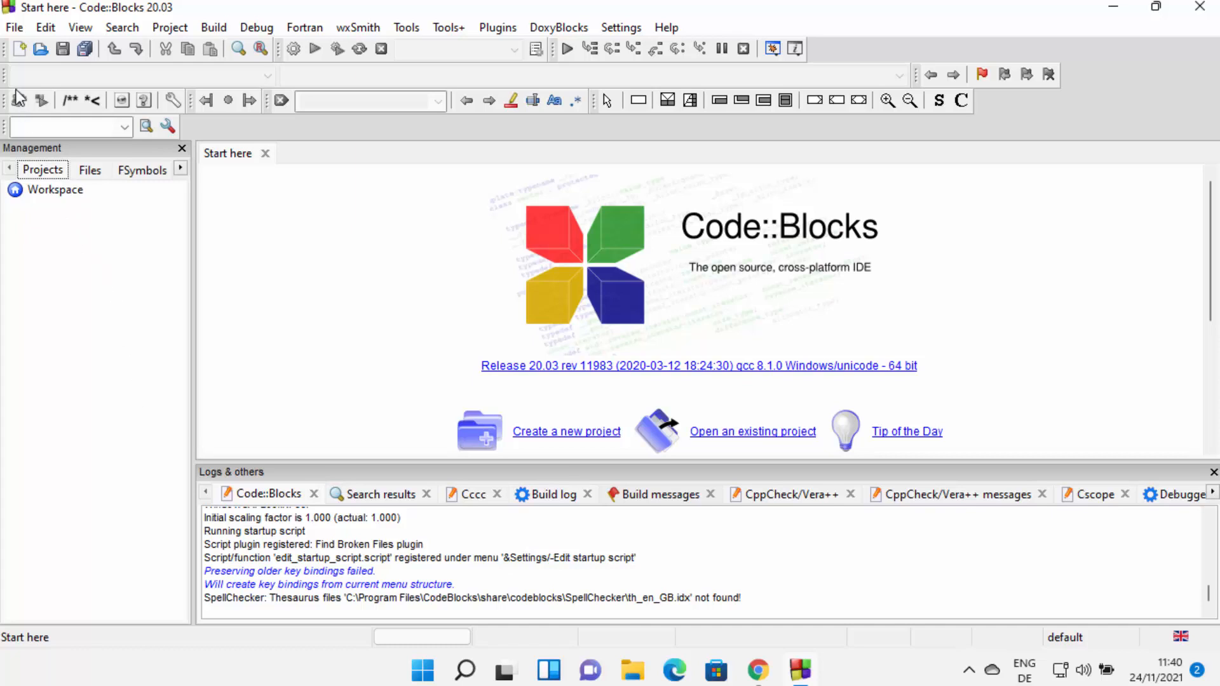
- Start a new project from the Console application template and choose C++ as its language
{"action": "left_click", "coordinate": [20, 28]}
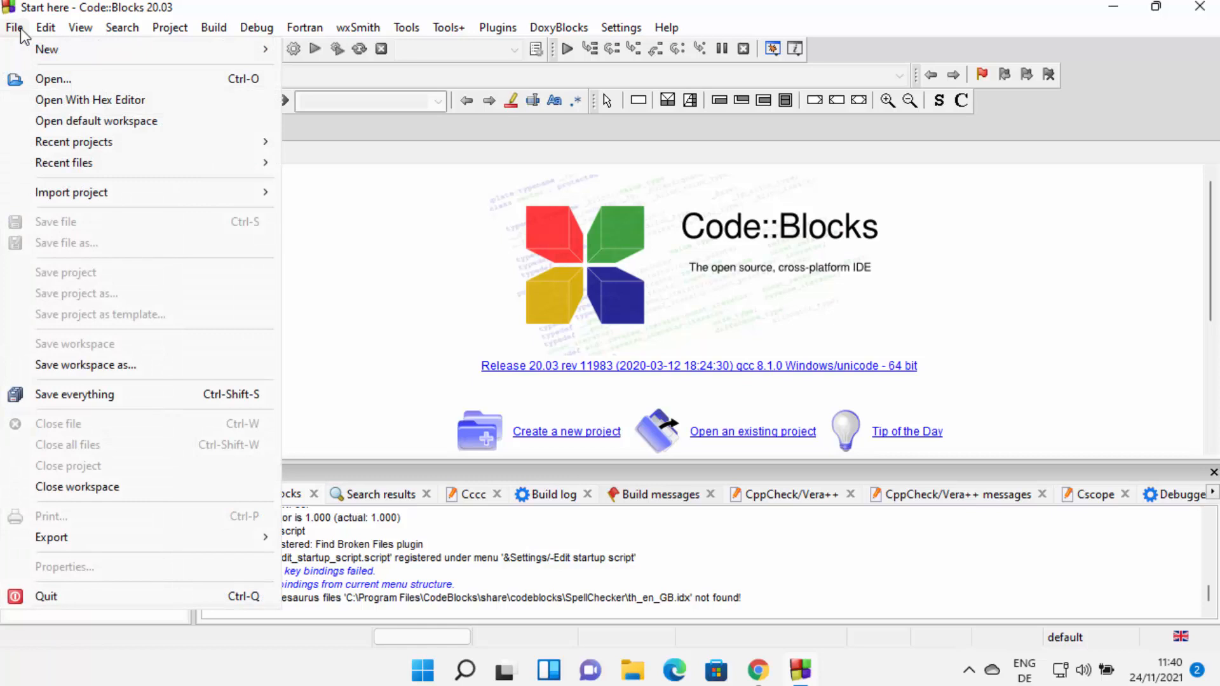
{"action": "mouse_move", "coordinate": [159, 51]}
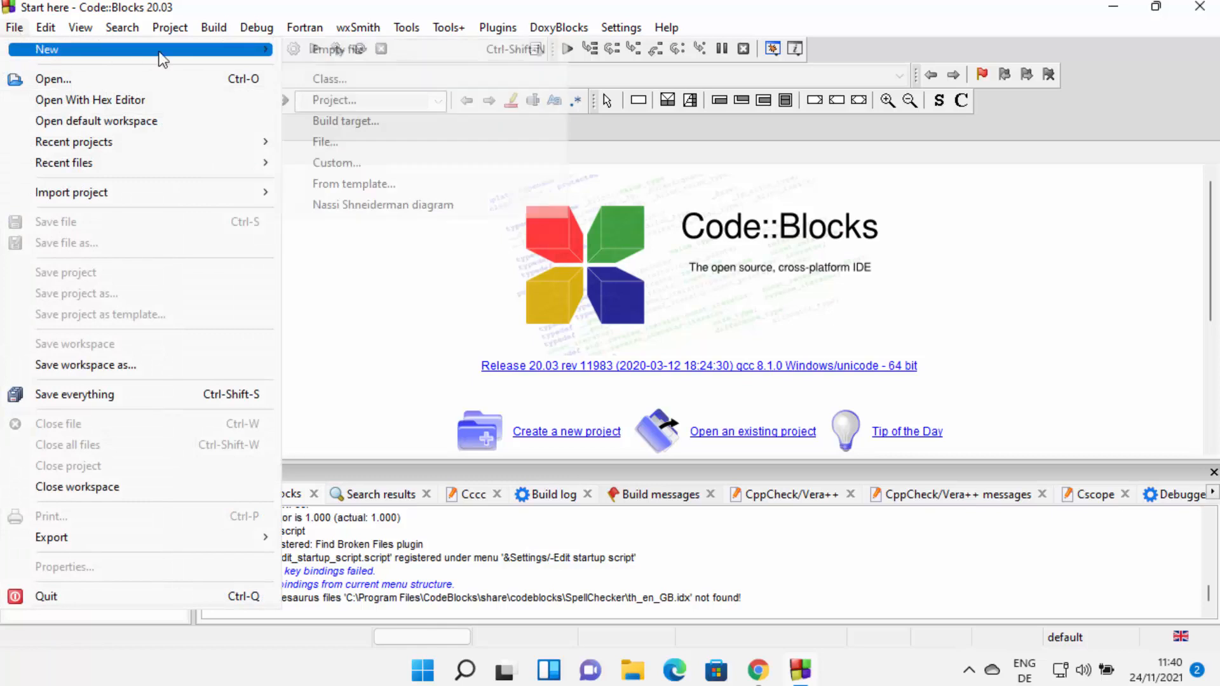
{"action": "left_click", "coordinate": [344, 102]}
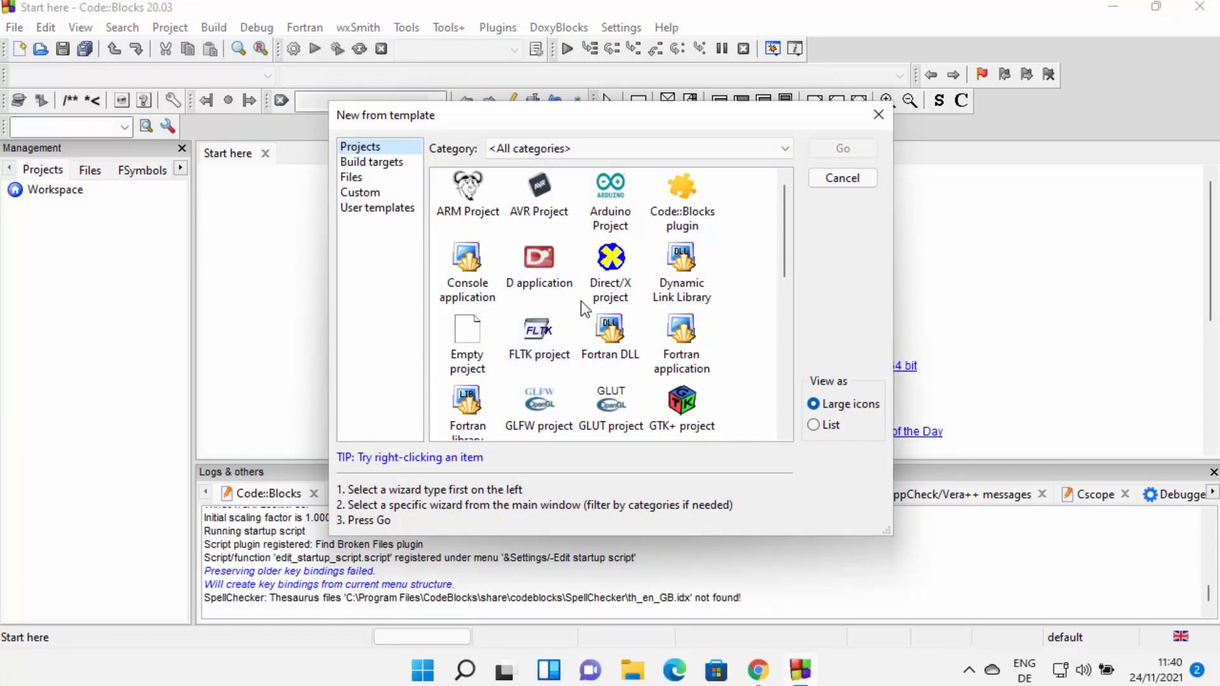
{"action": "scroll", "coordinate": [555, 305], "scroll_direction": "down", "scroll_amount": 5}
{"action": "scroll", "coordinate": [560, 317], "scroll_direction": "up", "scroll_amount": 5}
{"action": "left_click", "coordinate": [470, 284]}
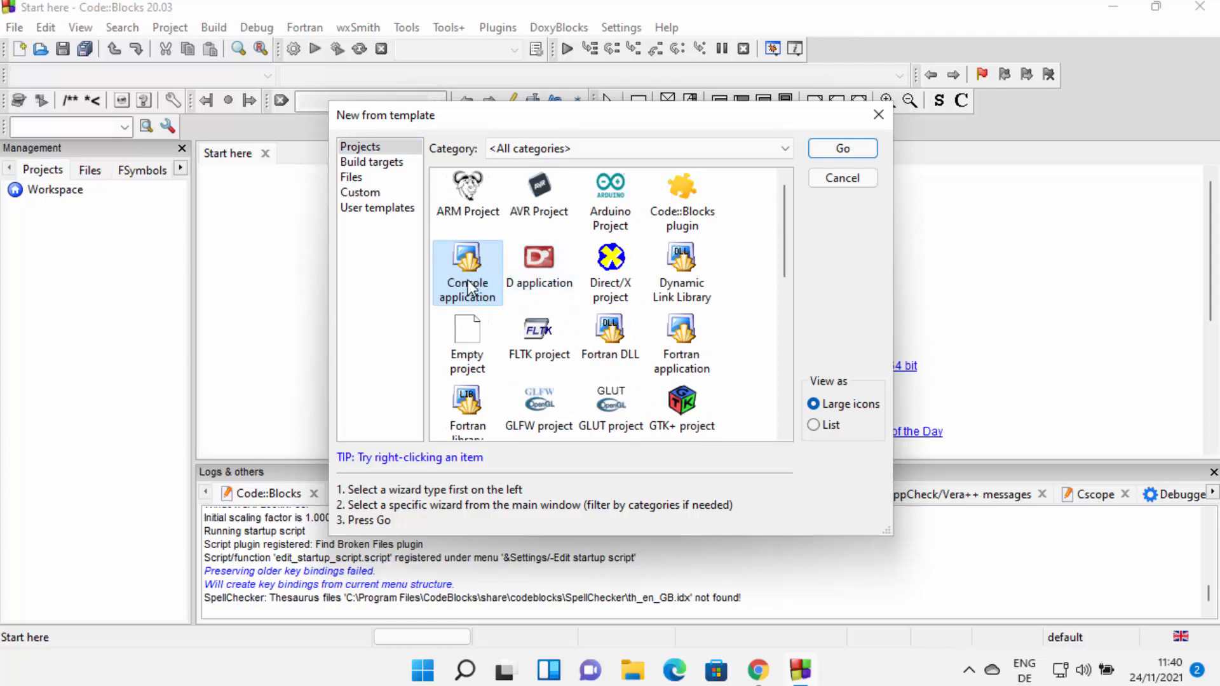
{"action": "left_click", "coordinate": [826, 154]}
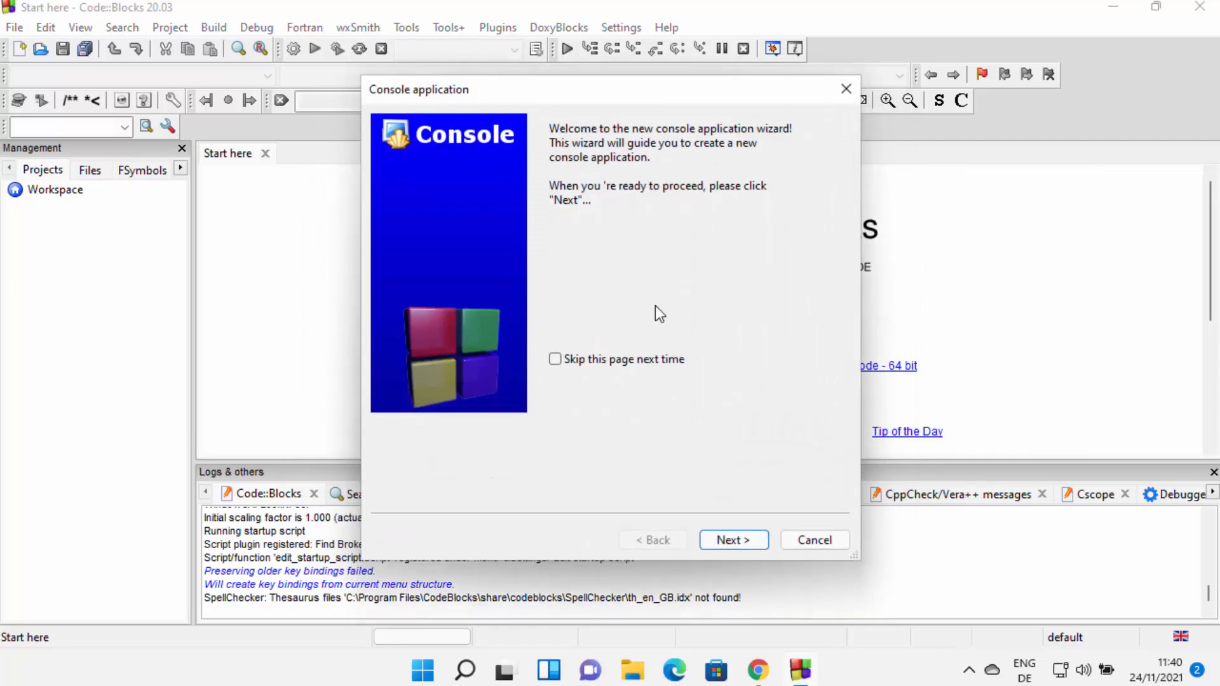
{"action": "left_click", "coordinate": [715, 538]}
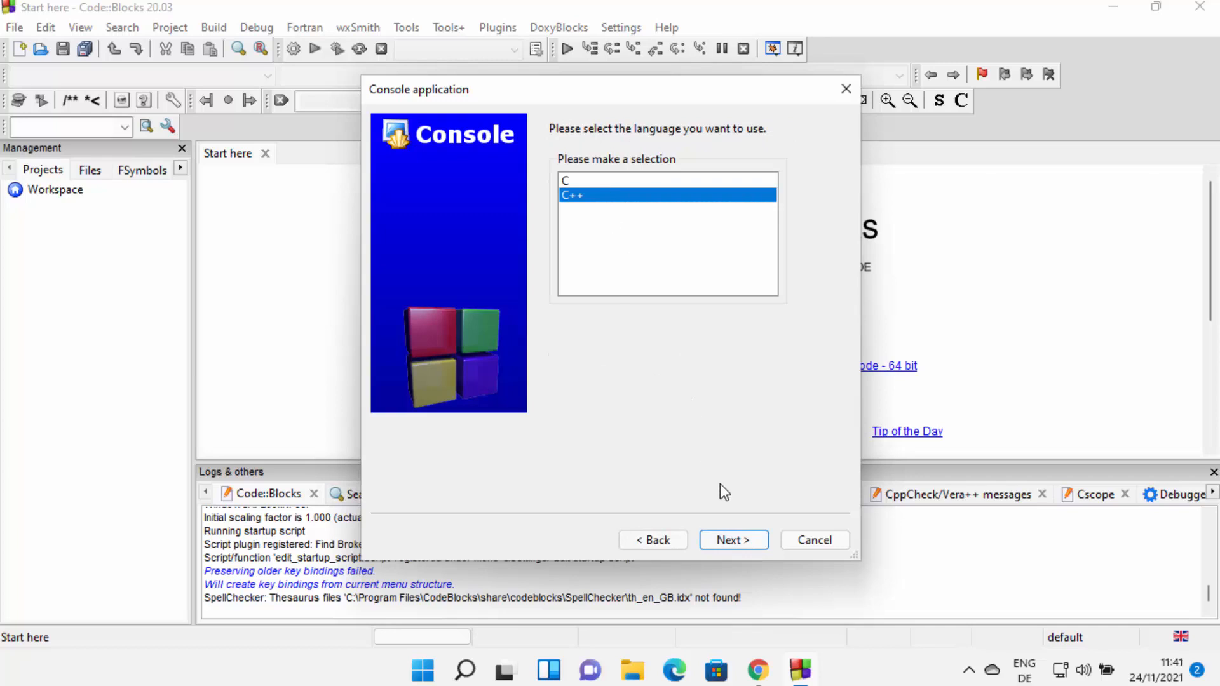
{"action": "left_click", "coordinate": [724, 540]}
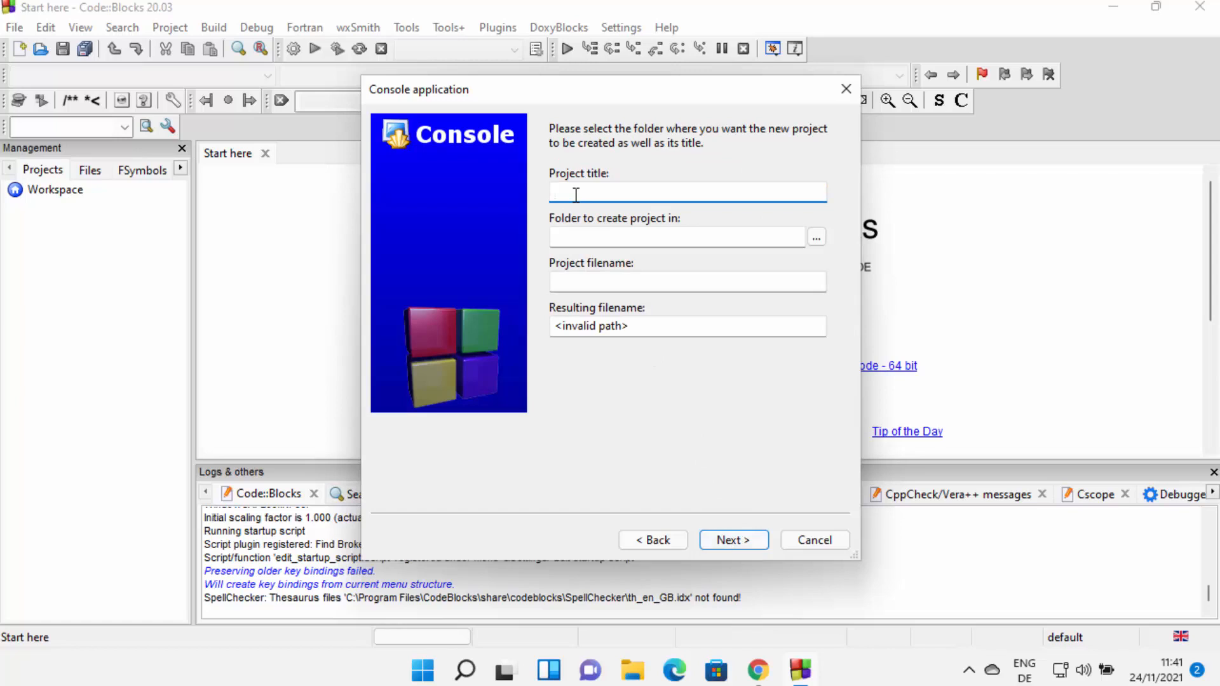
- Title the project HelloWorld, choose the Documents folder as its location, and check the resulting file path before proceeding
{"action": "type", "text": "HelloWorld"}
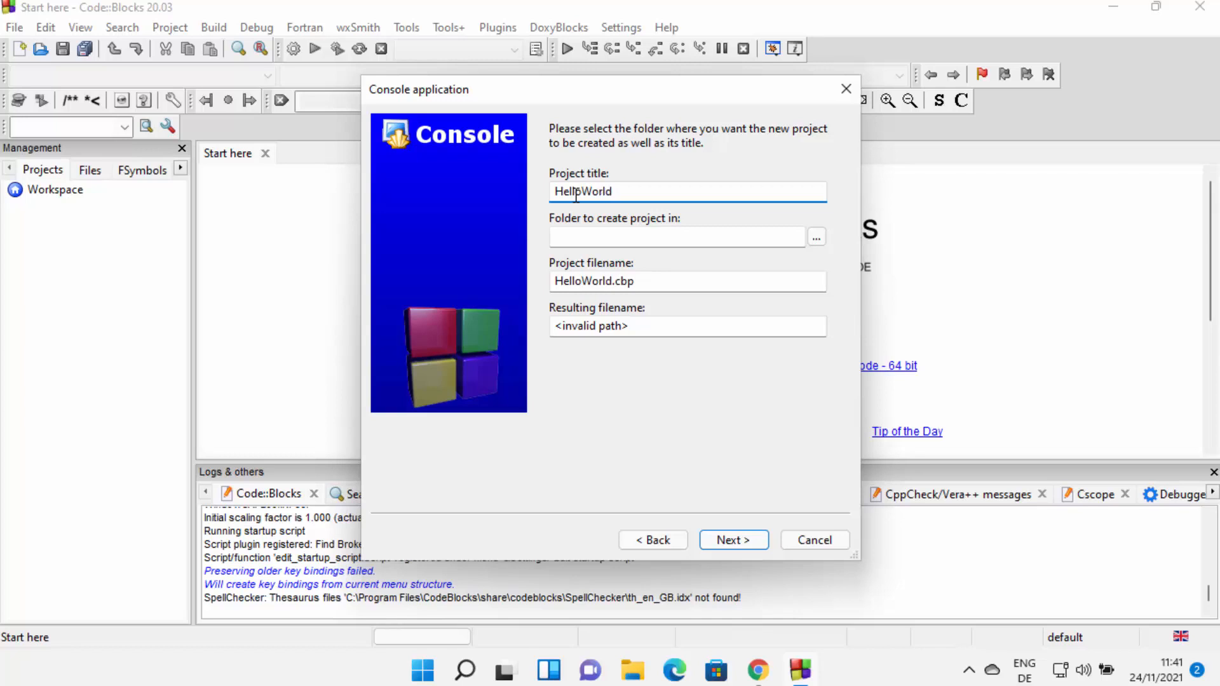
{"action": "left_click", "coordinate": [616, 240]}
{"action": "left_click", "coordinate": [817, 239]}
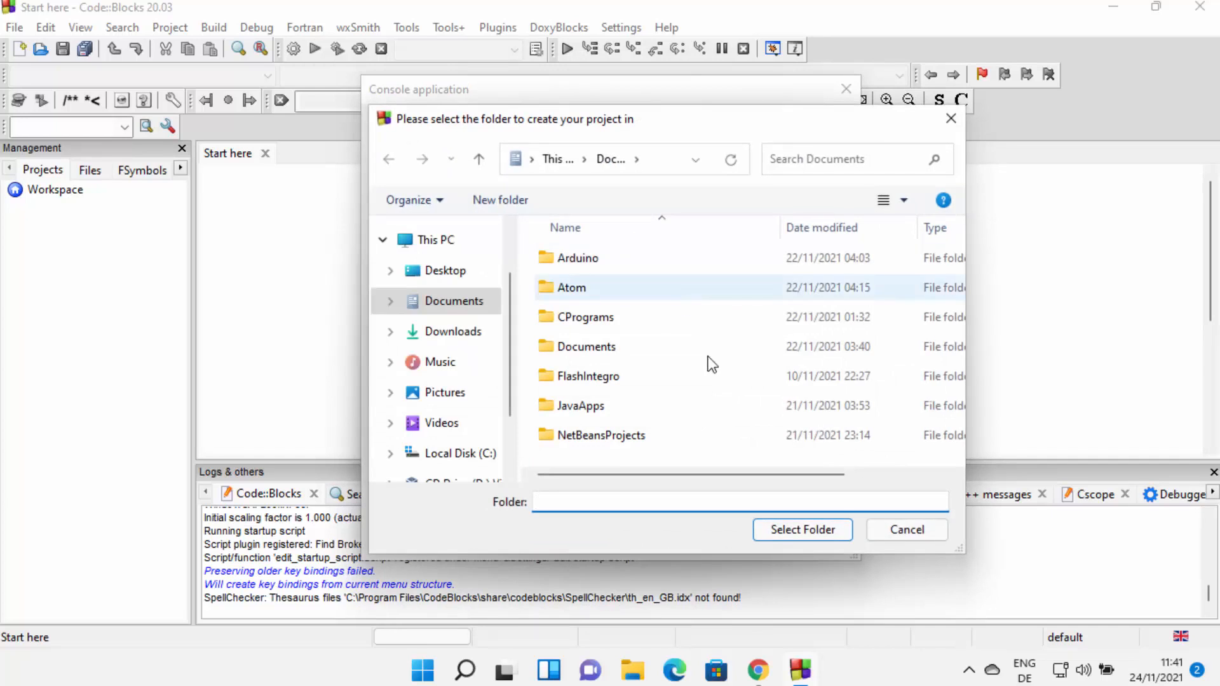
{"action": "left_click", "coordinate": [775, 531]}
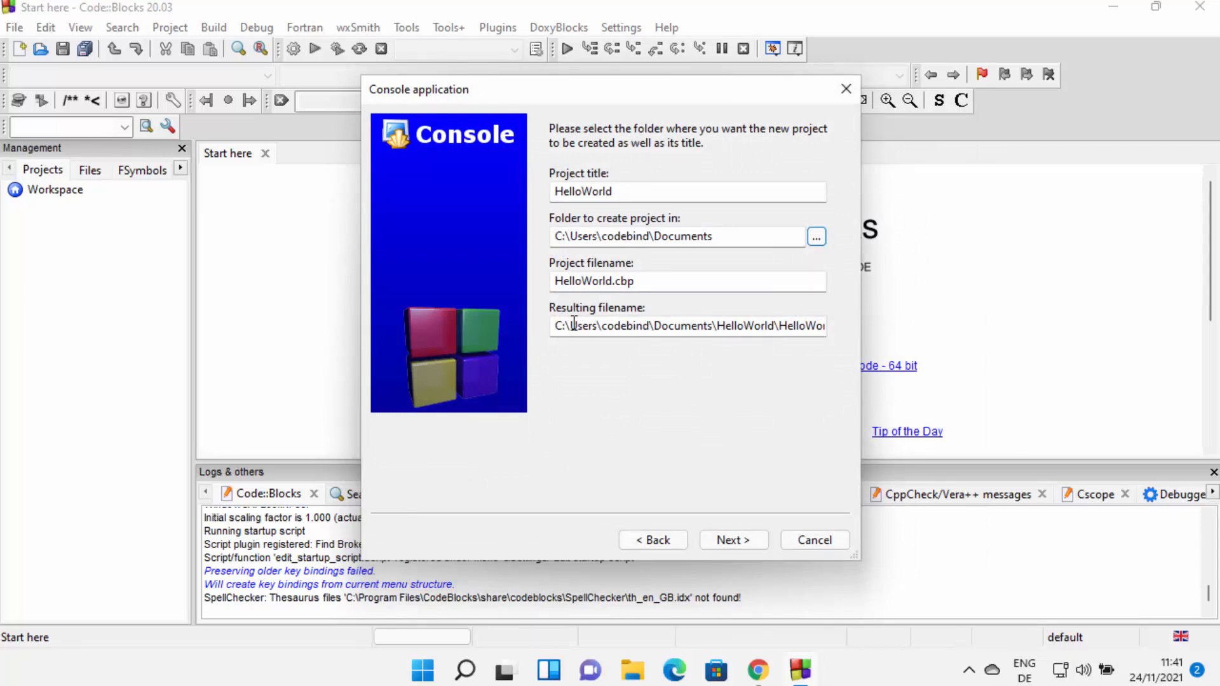
{"action": "left_click_drag", "start_coordinate": [559, 325], "coordinate": [832, 335]}
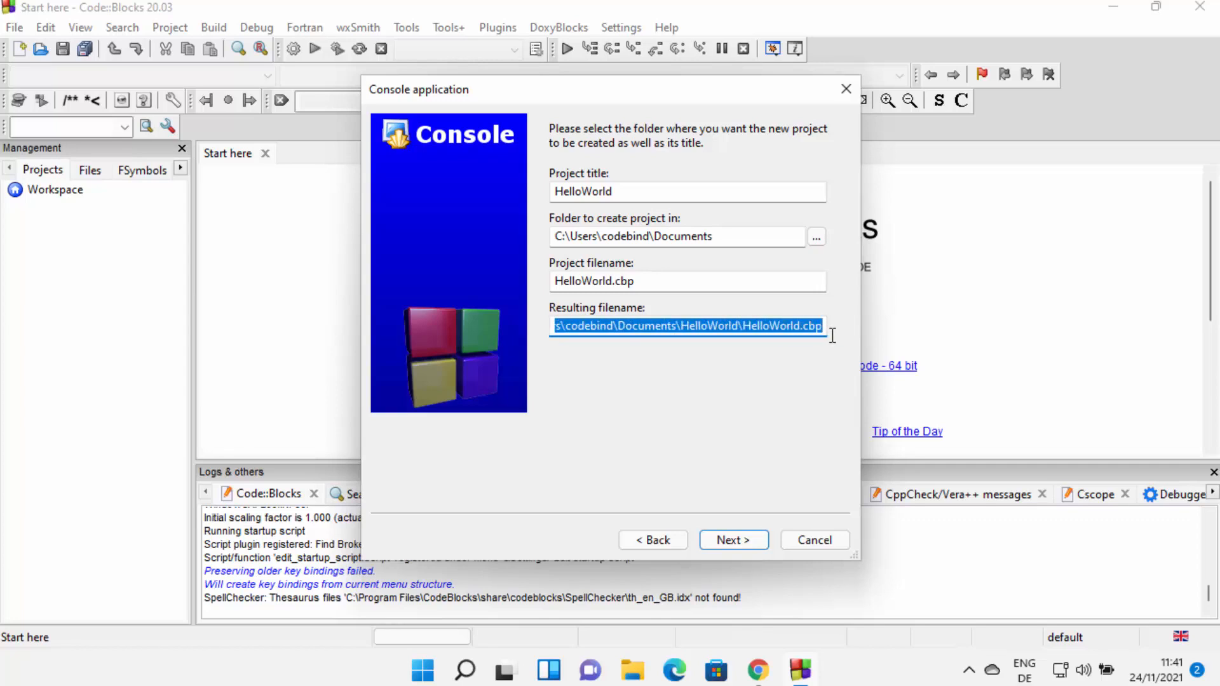
{"action": "left_click", "coordinate": [632, 332]}
{"action": "double_click", "coordinate": [632, 329]}
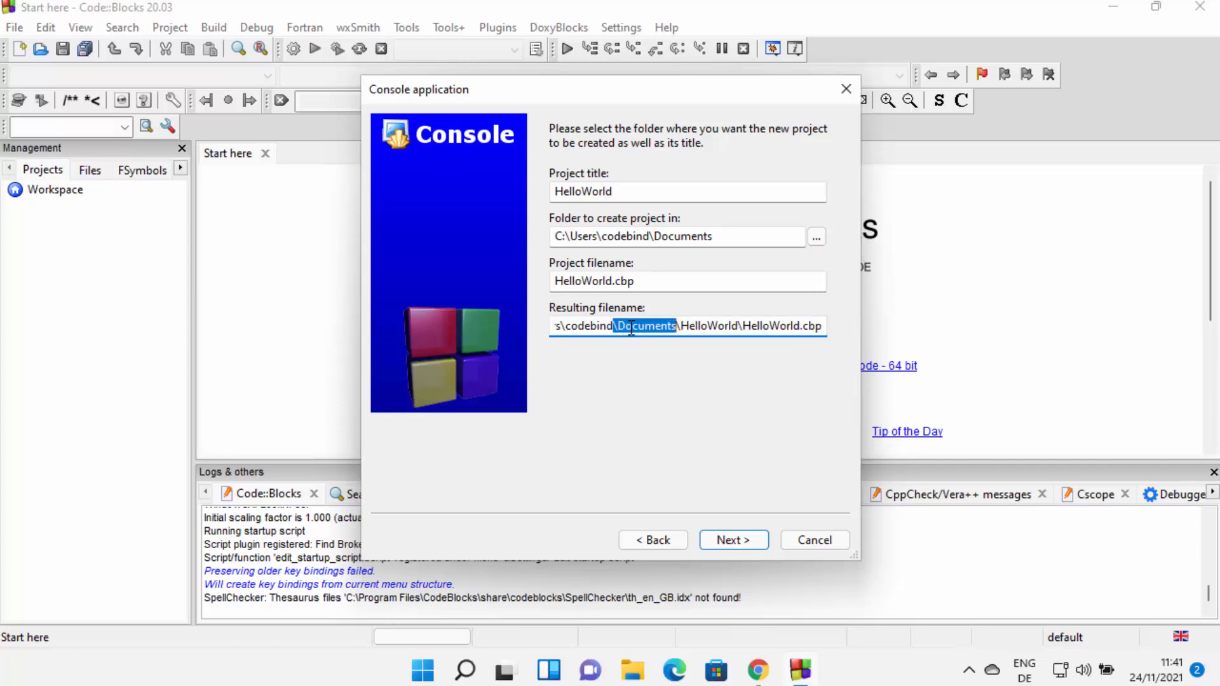
{"action": "left_click", "coordinate": [705, 236]}
{"action": "double_click", "coordinate": [727, 239]}
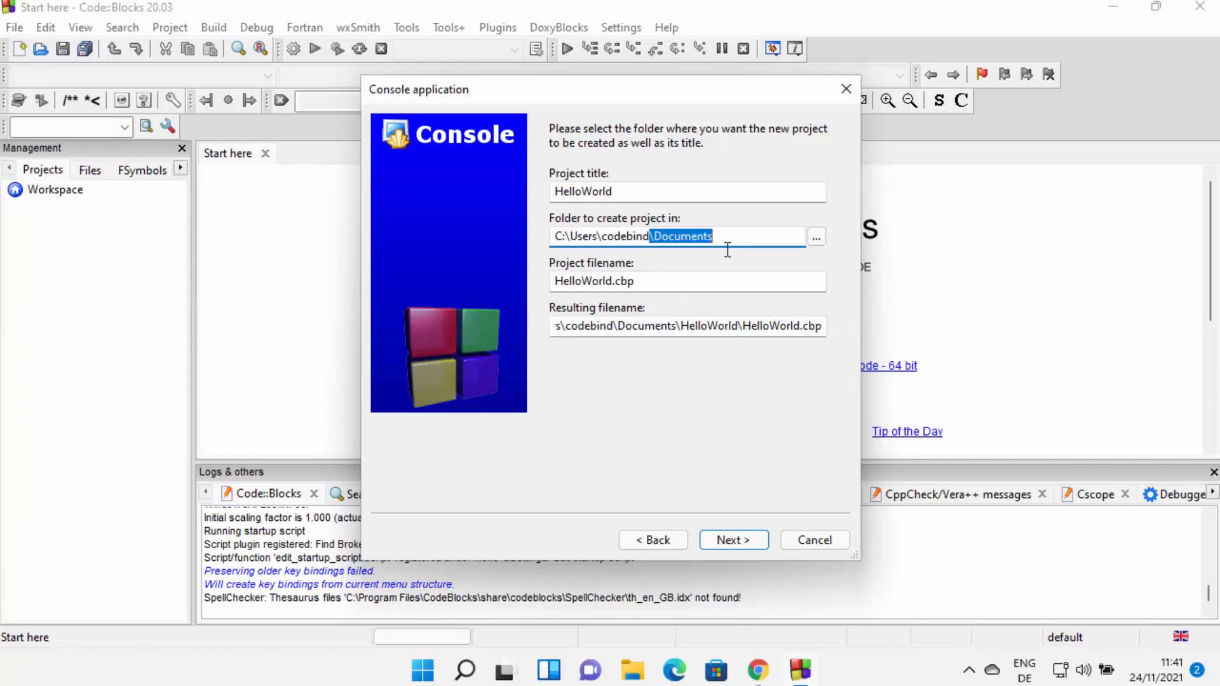
{"action": "left_click", "coordinate": [733, 541]}
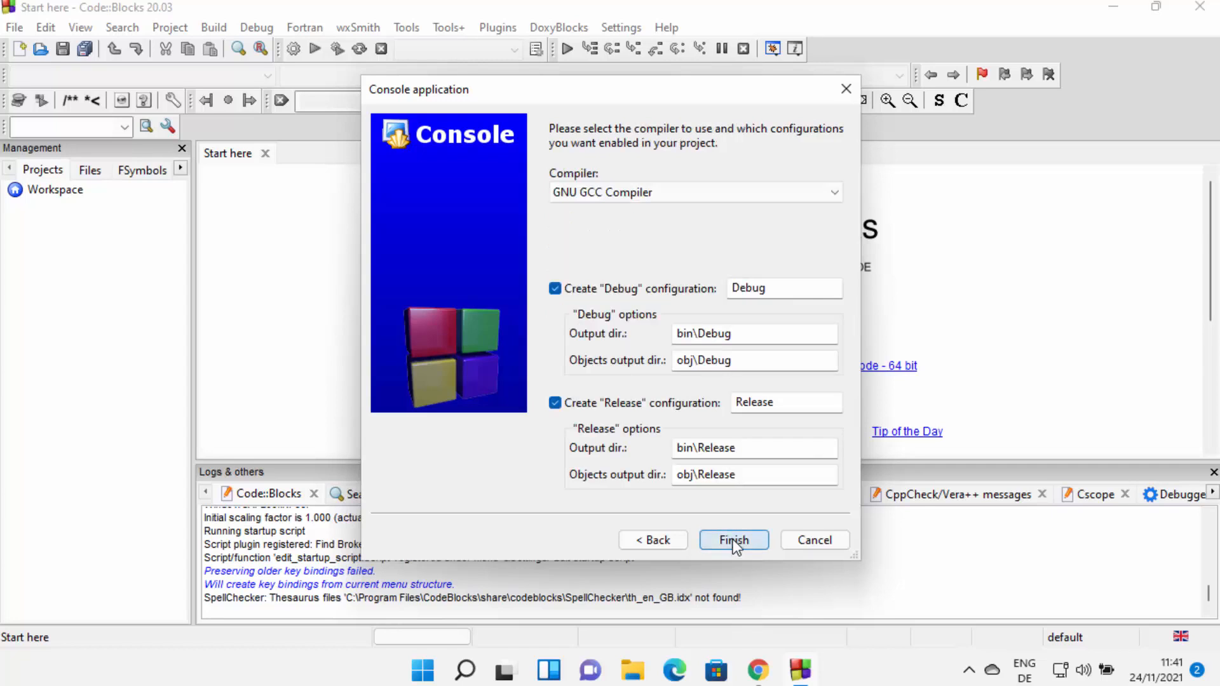
- Keep GNU GCC Compiler with the Debug and Release configurations and finish creating the project
{"action": "left_click", "coordinate": [631, 196]}
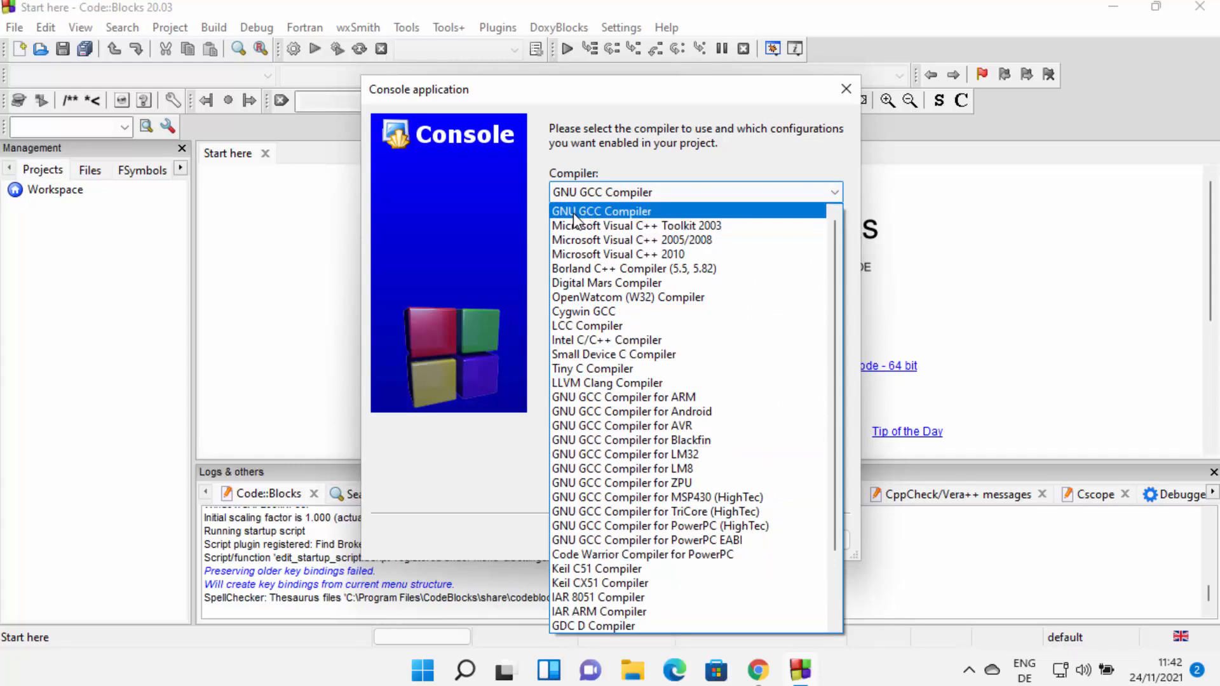
{"action": "left_click", "coordinate": [604, 212]}
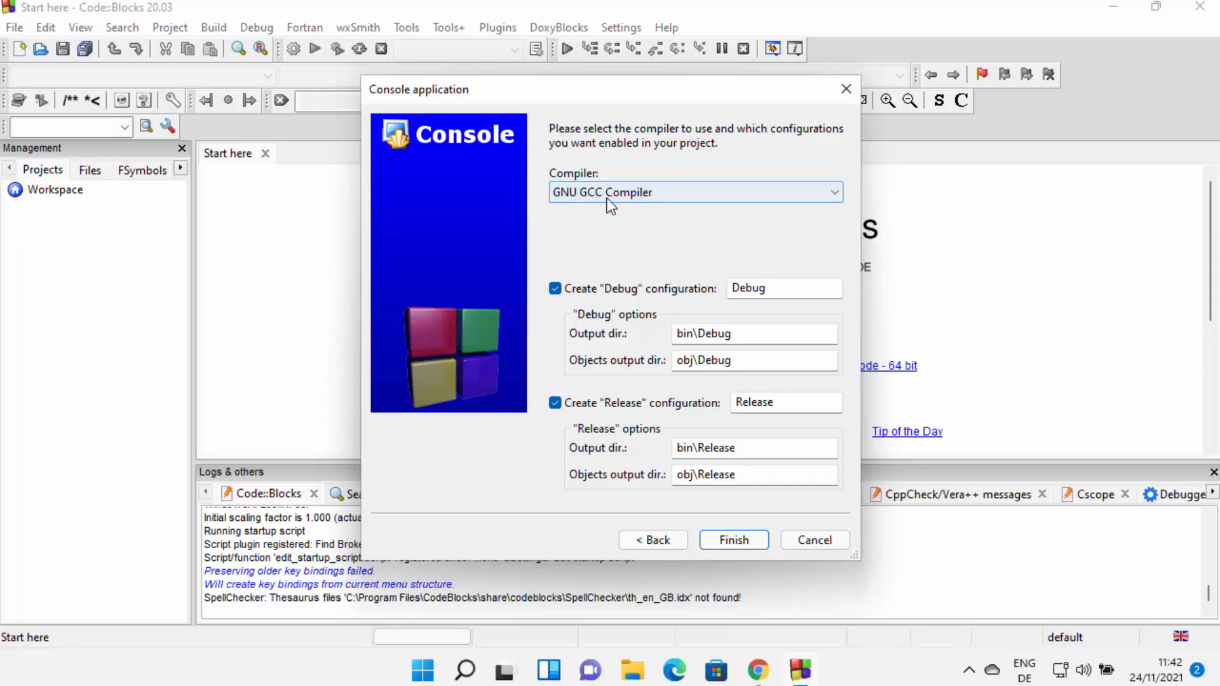
{"action": "left_click", "coordinate": [733, 542]}
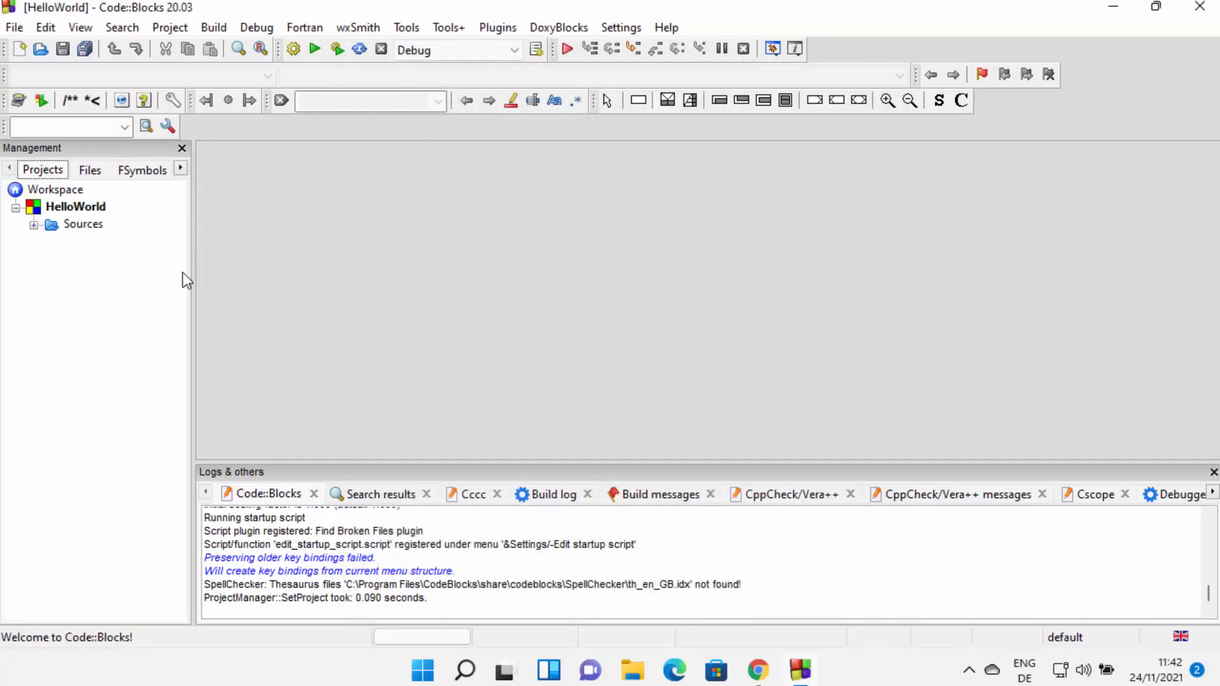
- Open main.cpp from the HelloWorld project's Sources folder and look over its generated code
{"action": "left_click", "coordinate": [34, 225]}
{"action": "double_click", "coordinate": [82, 244]}
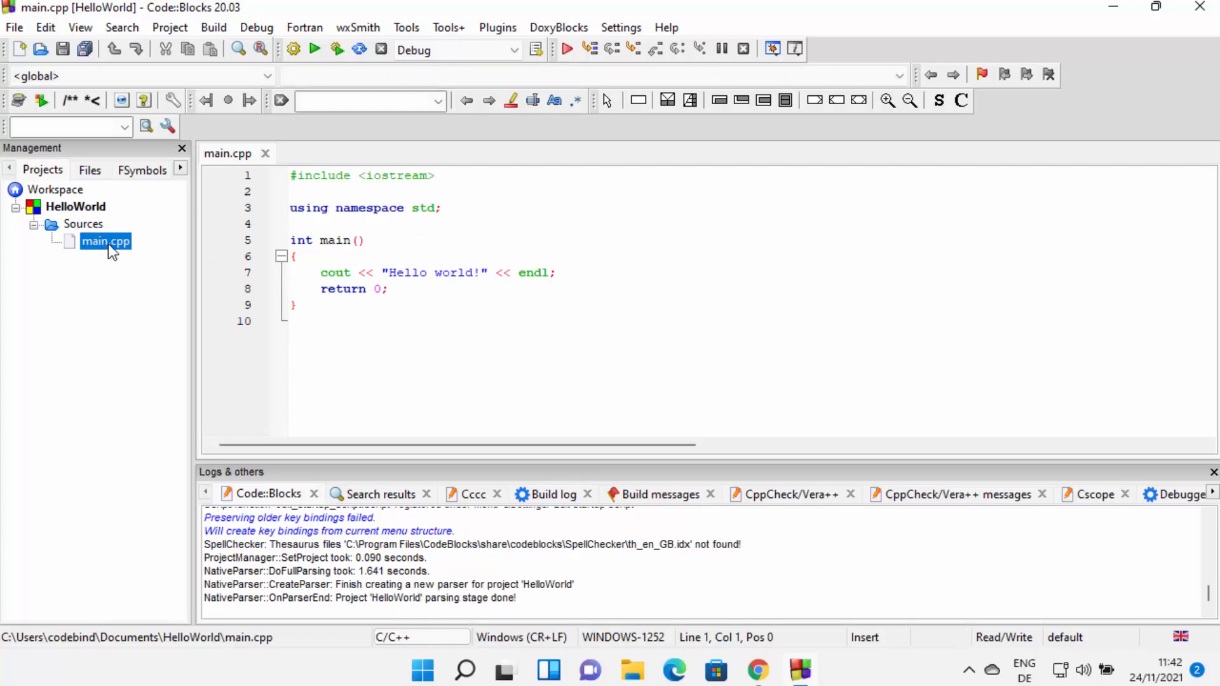
{"action": "left_click_drag", "start_coordinate": [324, 308], "coordinate": [278, 178]}
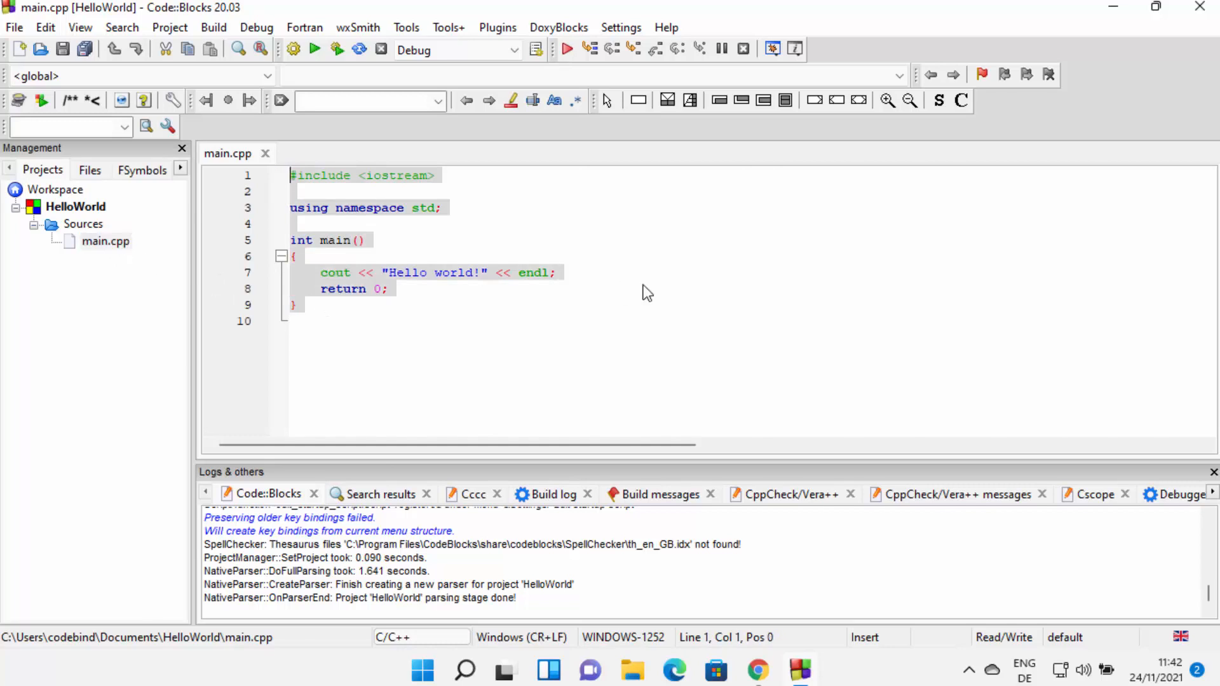
{"action": "left_click", "coordinate": [449, 330]}
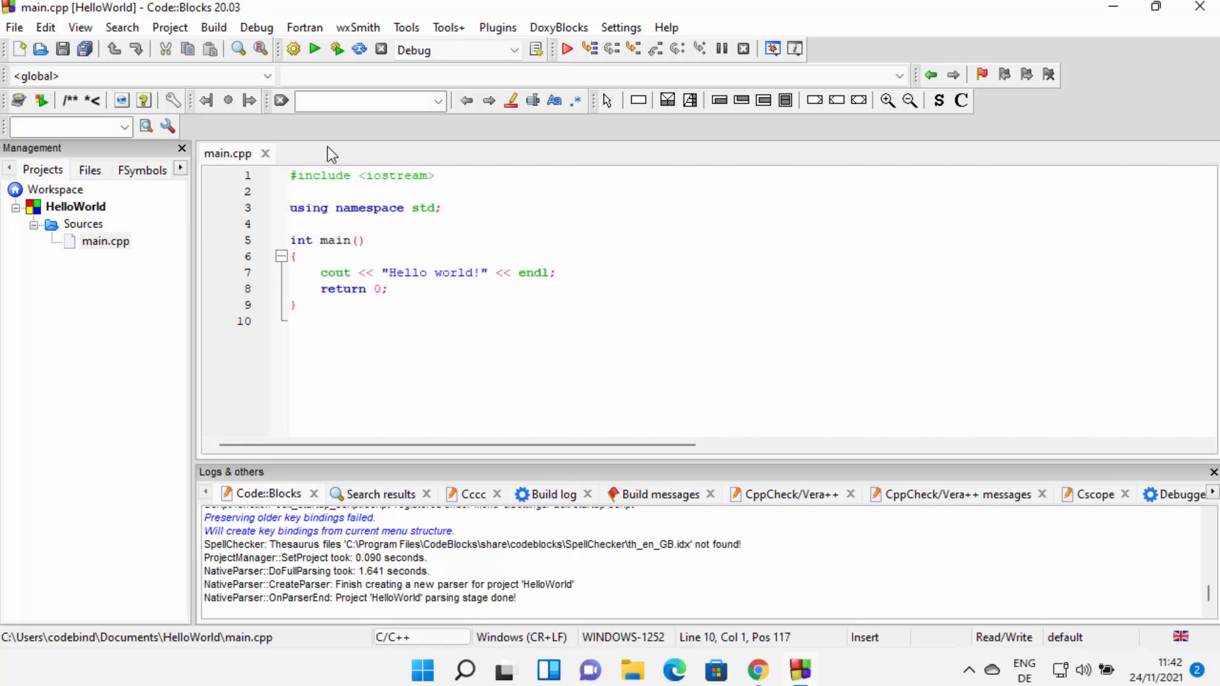
- Build the HelloWorld project and check the build log for errors
{"action": "left_click", "coordinate": [294, 54]}
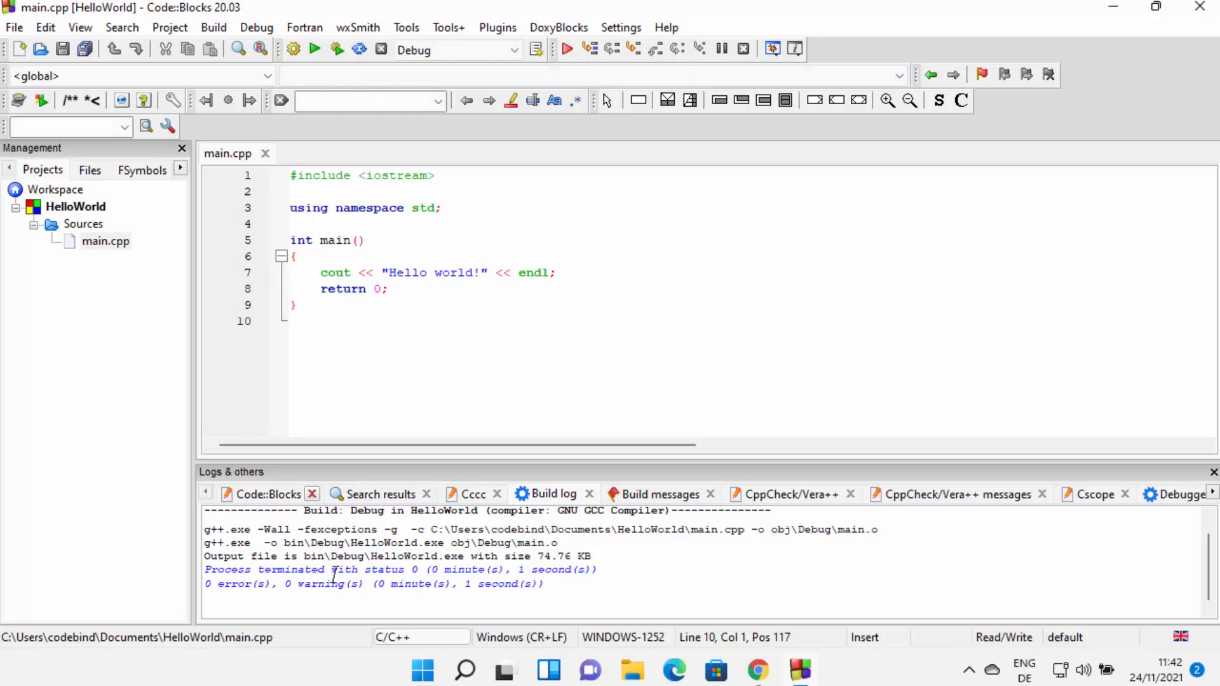
{"action": "left_click_drag", "start_coordinate": [211, 583], "coordinate": [264, 583]}
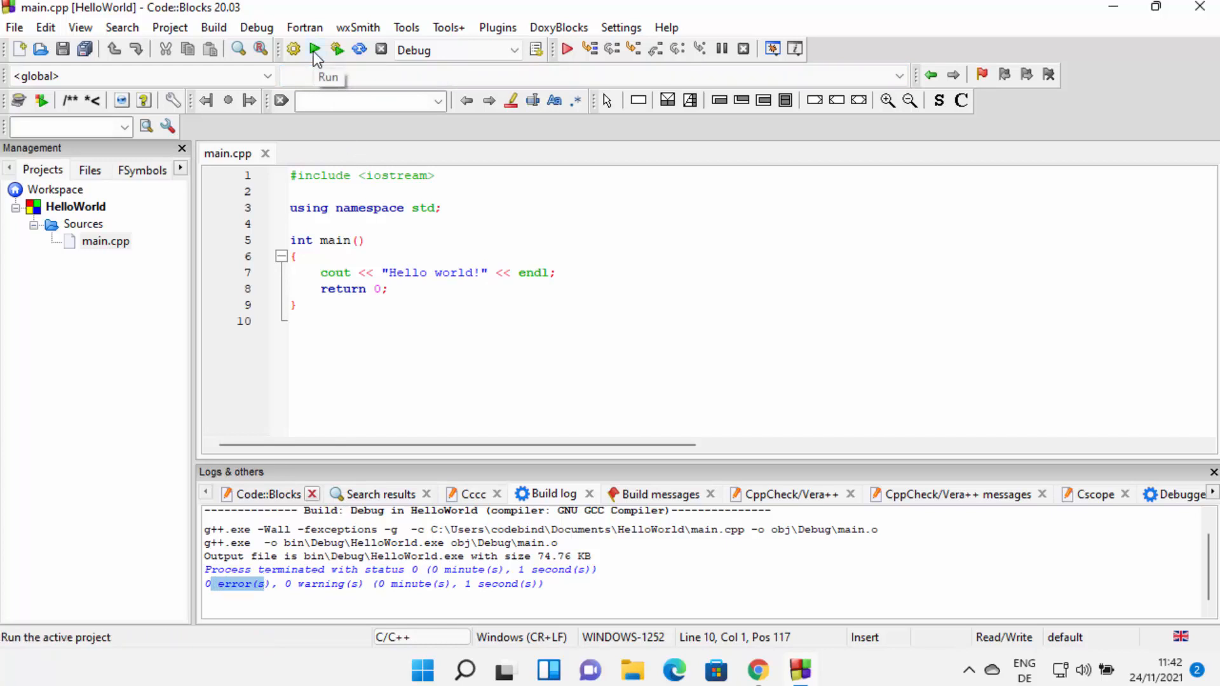
- Run the HelloWorld program, compare its console output with the code in main.cpp, and close the console window
{"action": "left_click", "coordinate": [314, 50]}
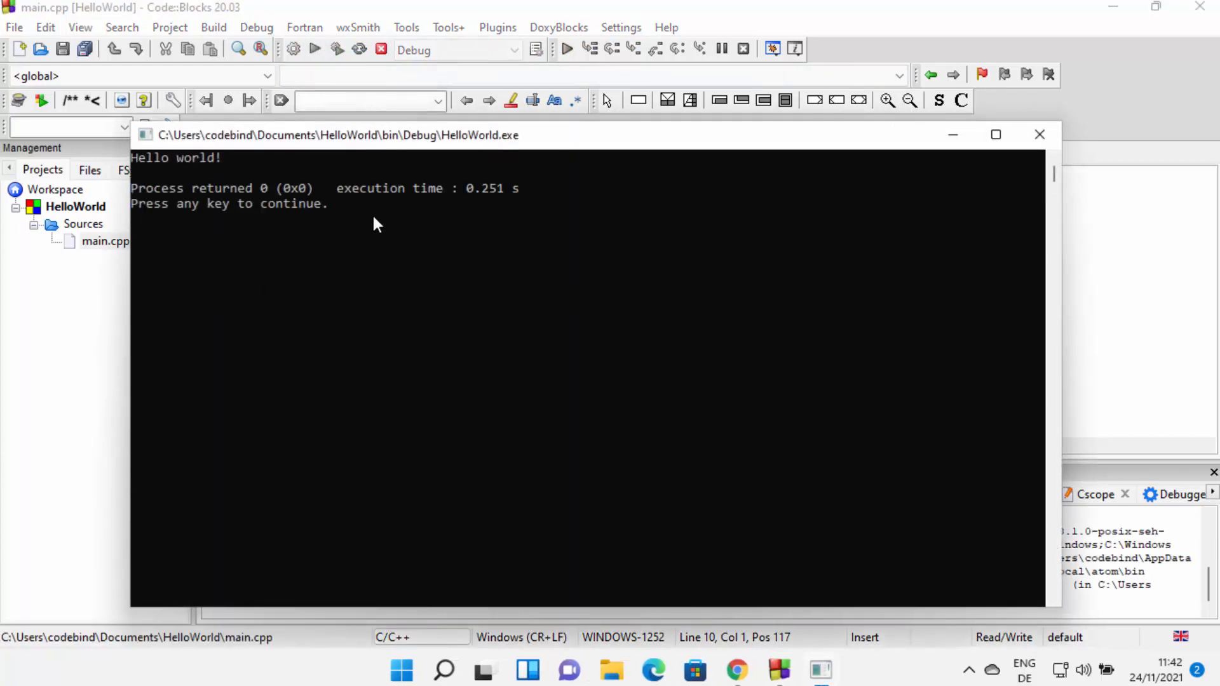
{"action": "left_click_drag", "start_coordinate": [132, 158], "coordinate": [222, 163]}
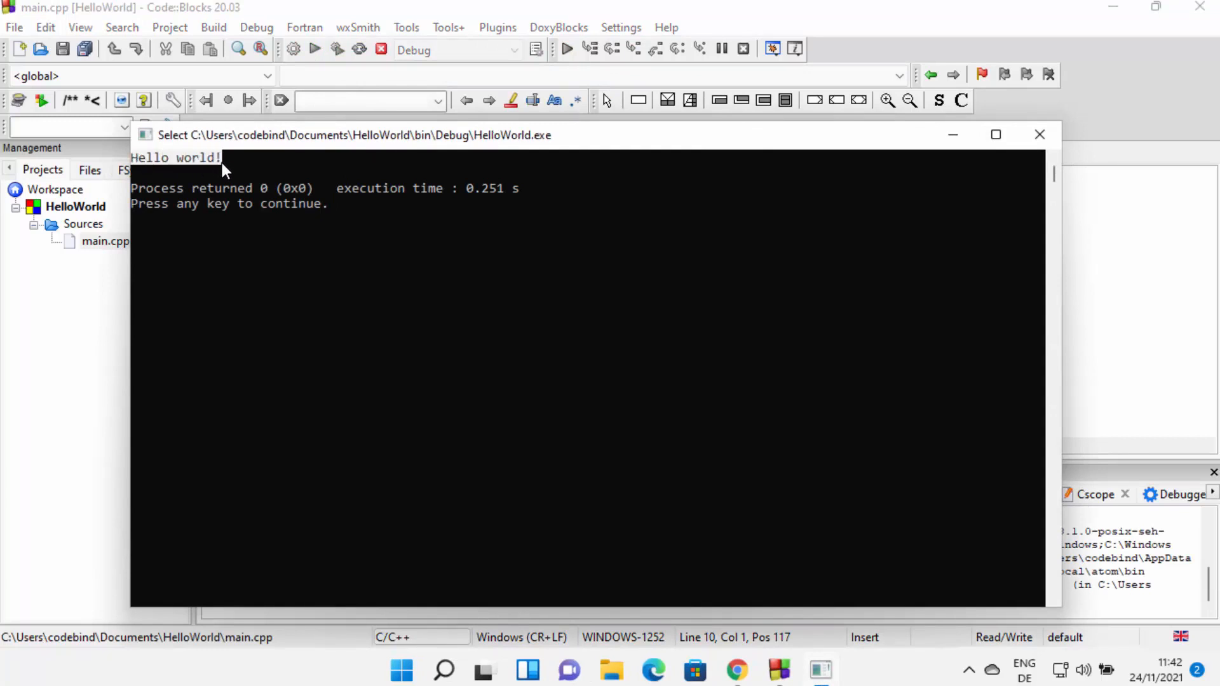
{"action": "left_click_drag", "start_coordinate": [330, 138], "coordinate": [432, 443]}
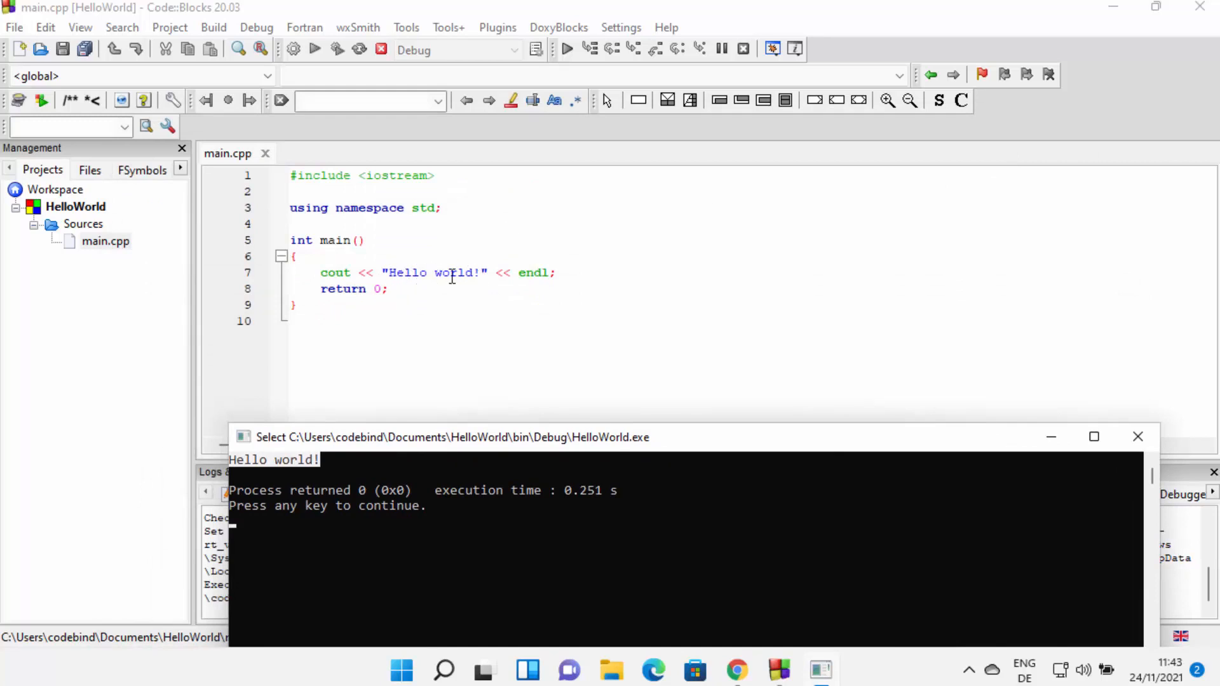
{"action": "left_click_drag", "start_coordinate": [495, 443], "coordinate": [396, 168]}
{"action": "left_click", "coordinate": [1039, 163]}
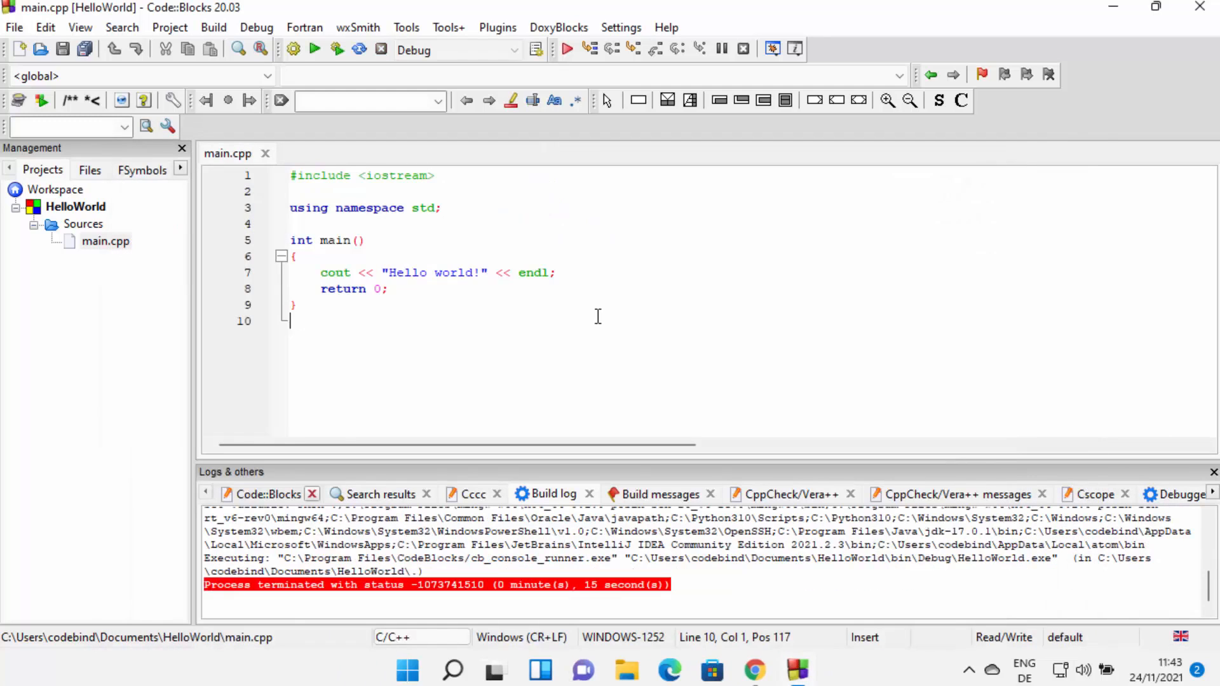